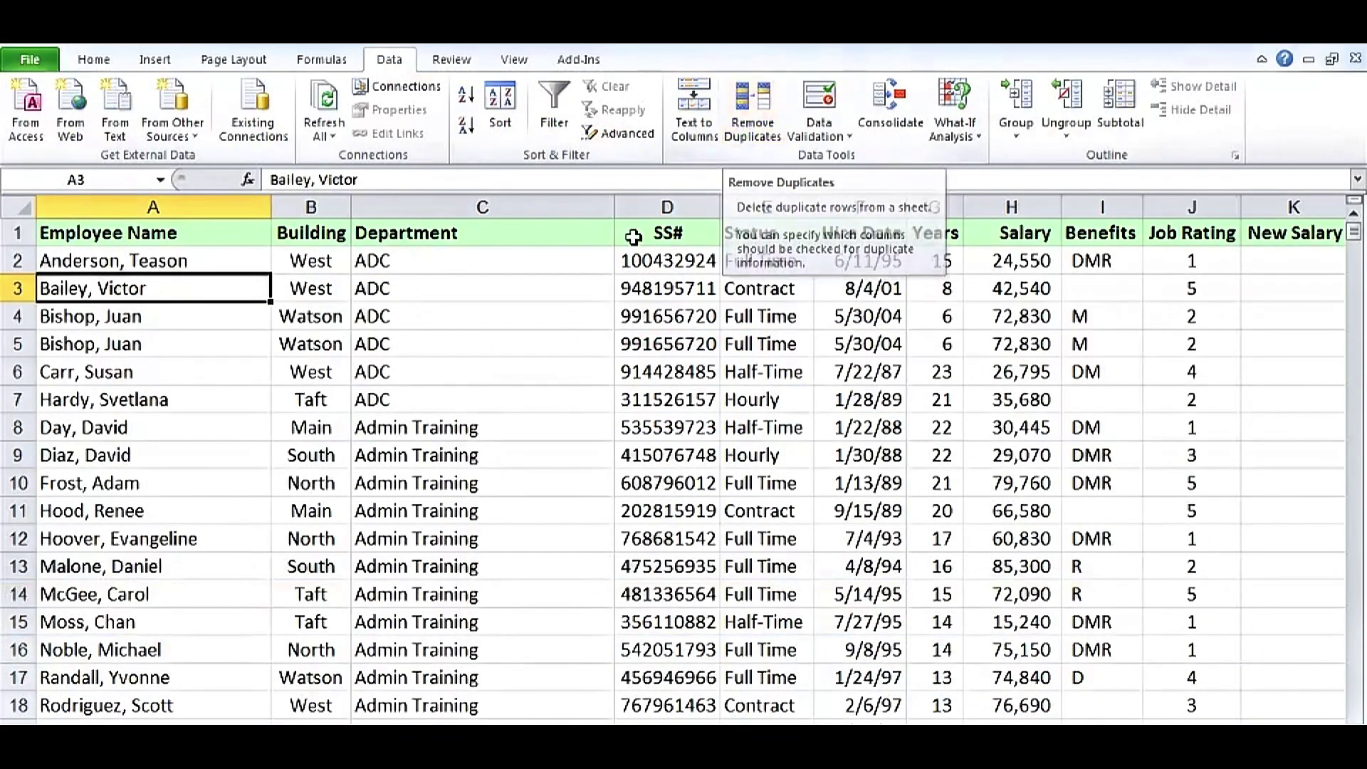
- Inspect the duplicated employee names and SS# values in rows 4 and 5
{"action": "left_click", "coordinate": [296, 420]}
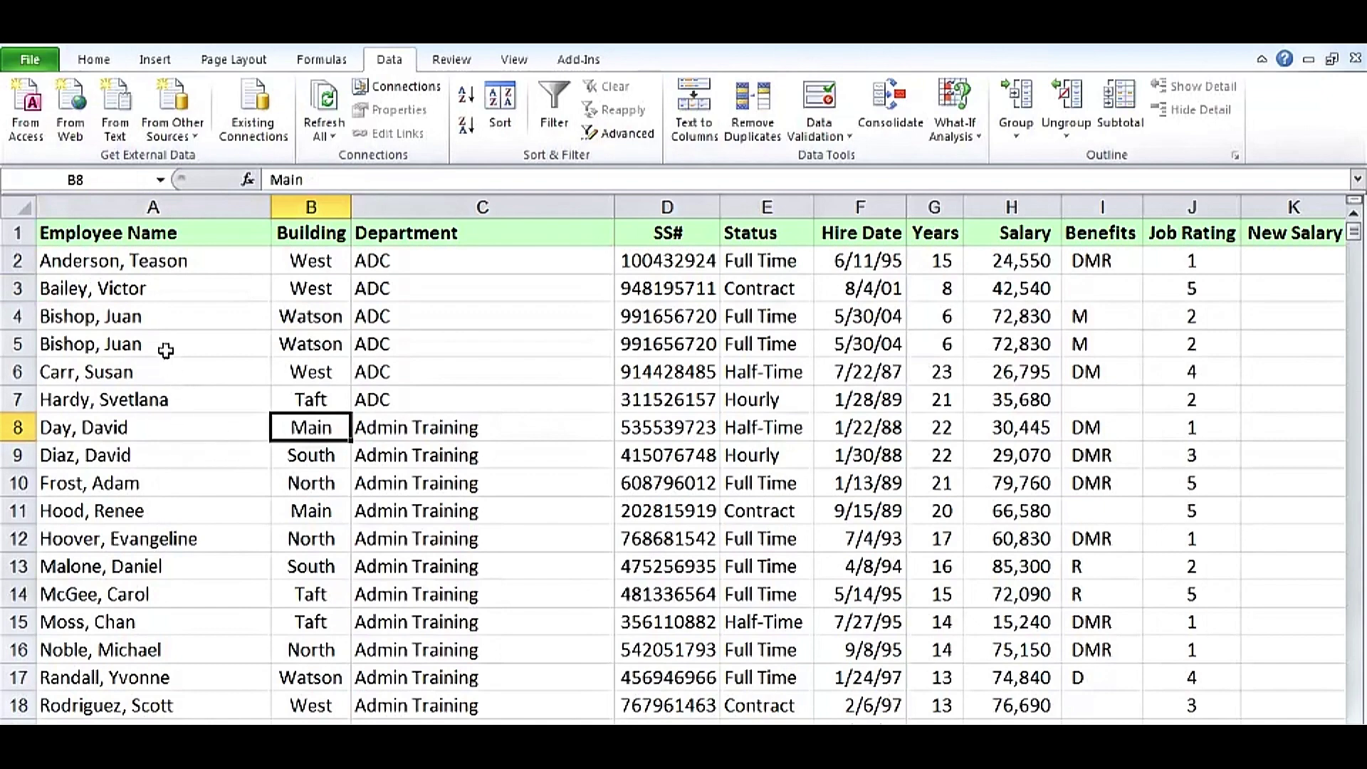
{"action": "left_click", "coordinate": [76, 316]}
{"action": "left_click", "coordinate": [89, 347]}
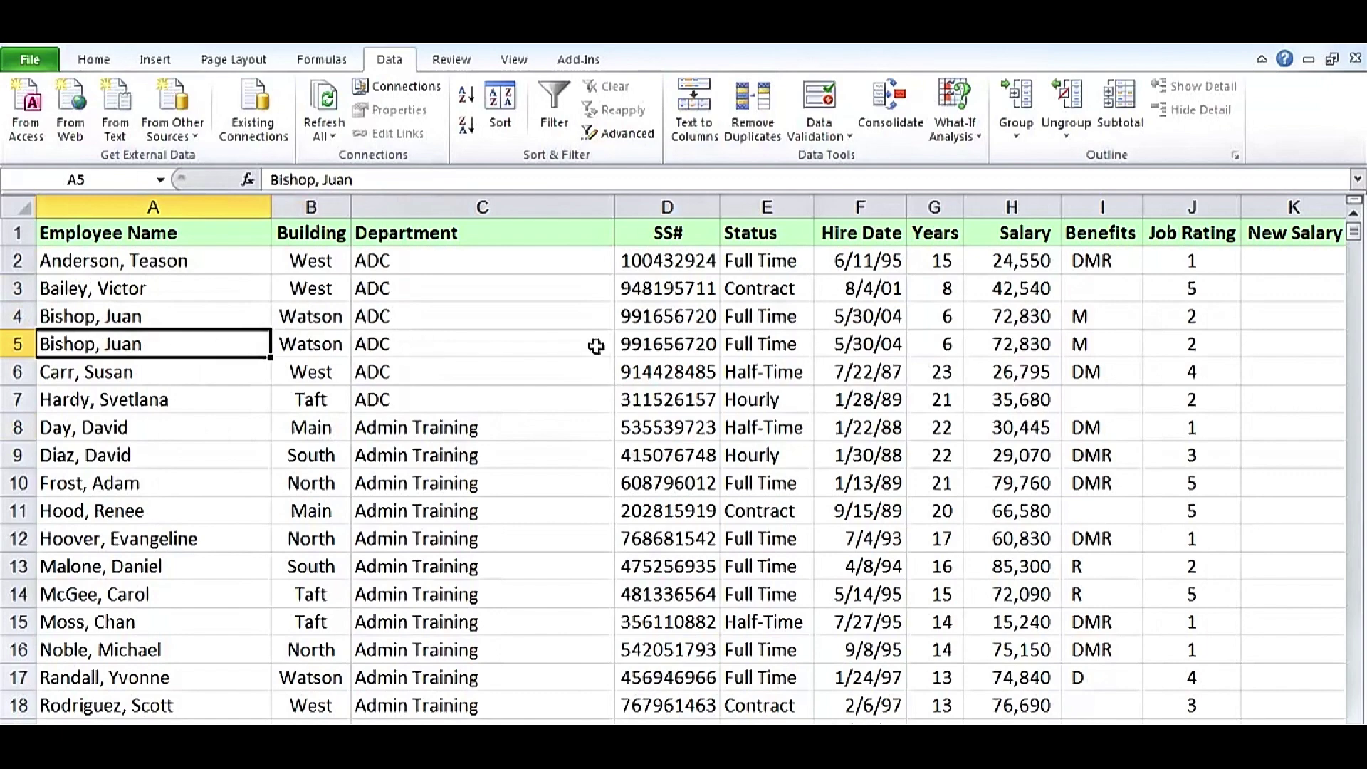
{"action": "left_click_drag", "start_coordinate": [643, 318], "coordinate": [652, 345]}
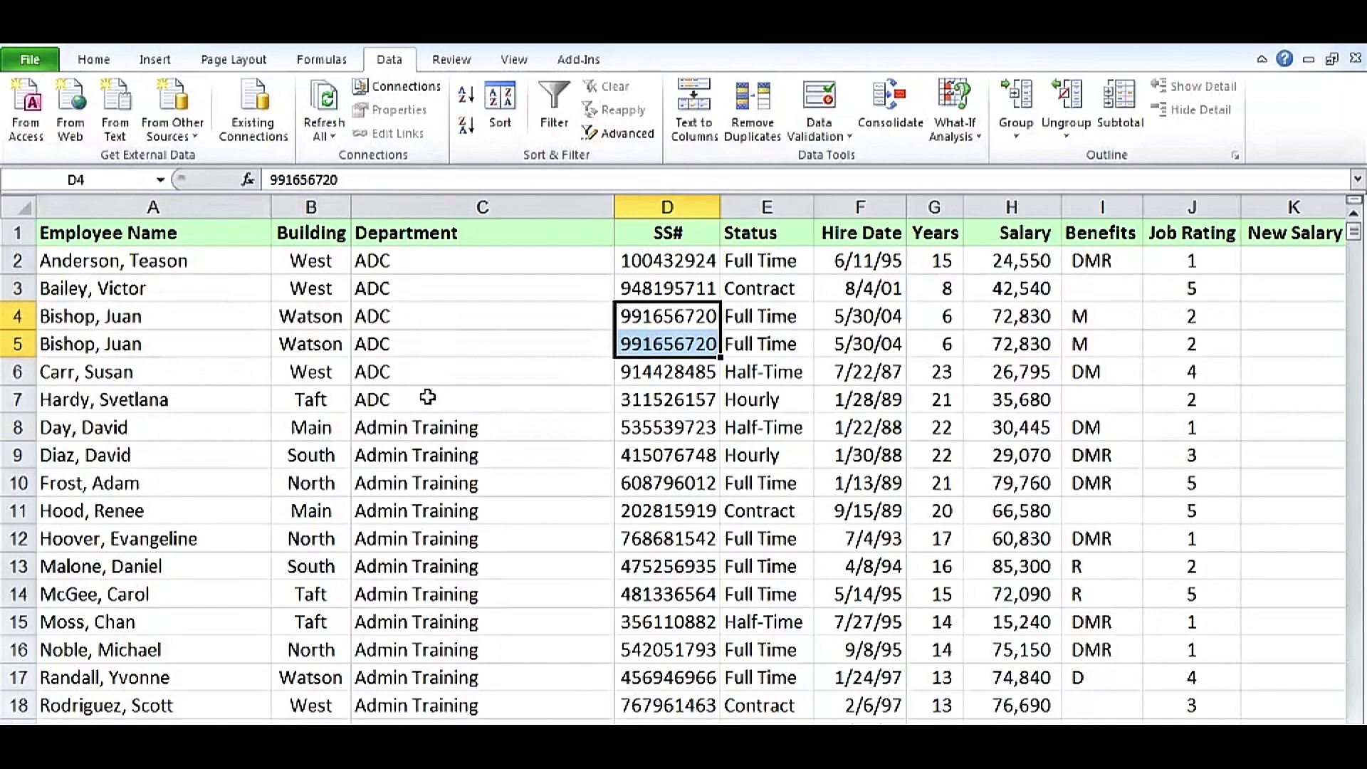
{"action": "left_click", "coordinate": [412, 373]}
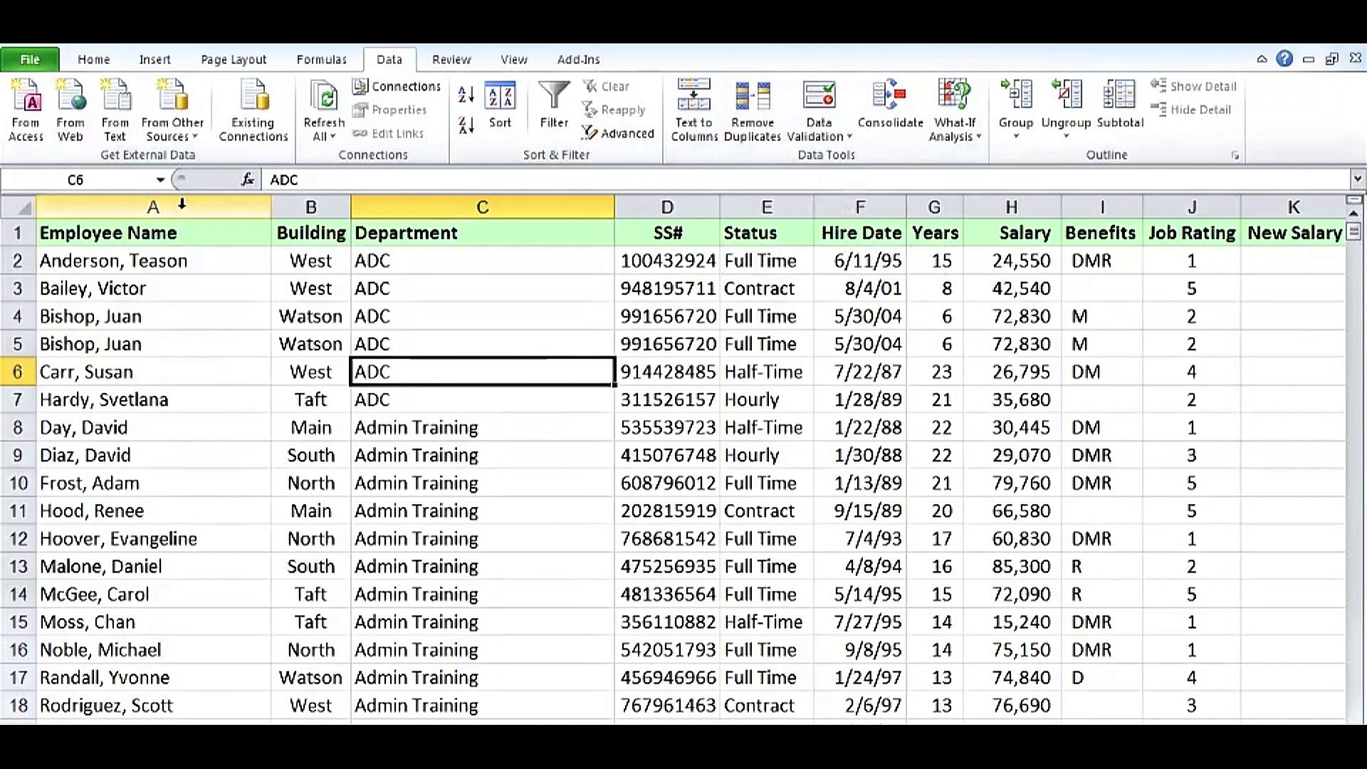
- Insert an empty column A before Employee Name and widen it to about 22.86
{"action": "right_click", "coordinate": [182, 204]}
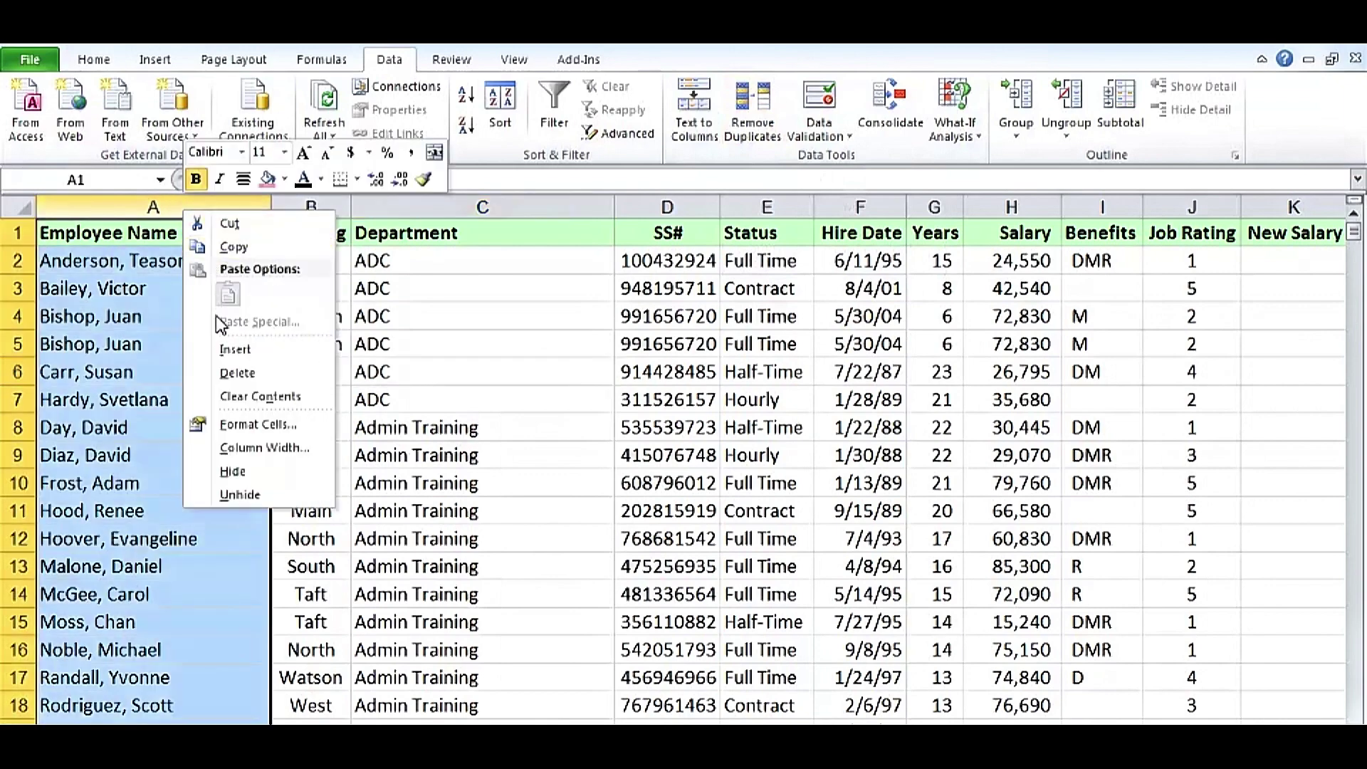
{"action": "left_click", "coordinate": [232, 354]}
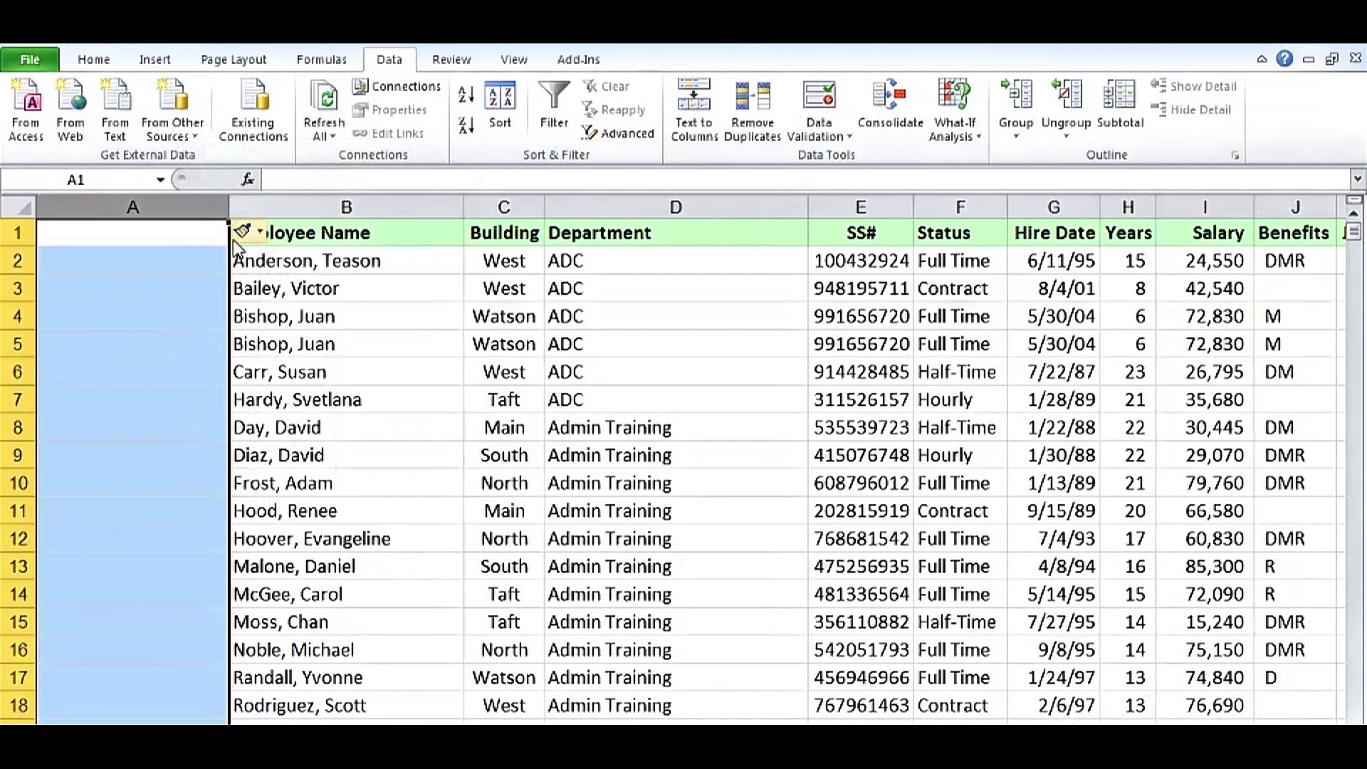
{"action": "left_click_drag", "start_coordinate": [228, 207], "coordinate": [397, 207]}
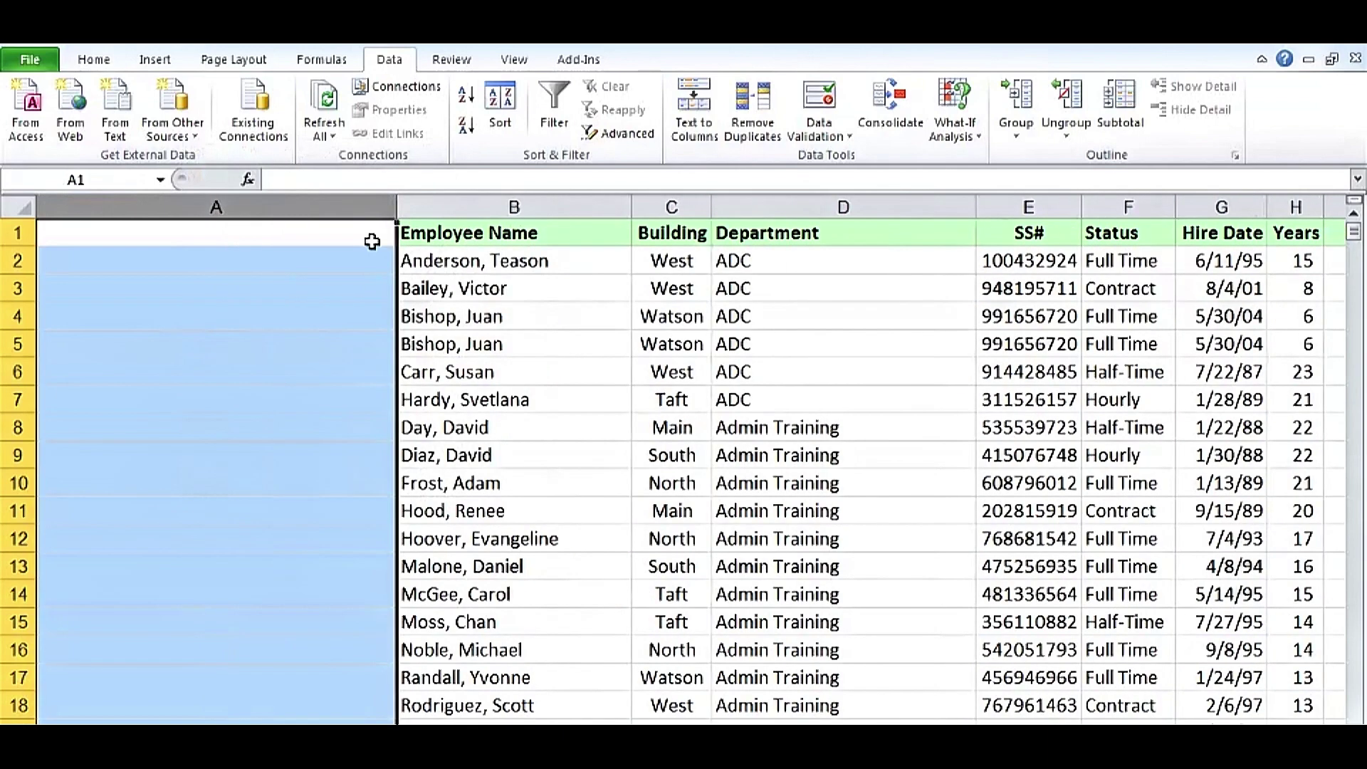
{"action": "left_click", "coordinate": [291, 325]}
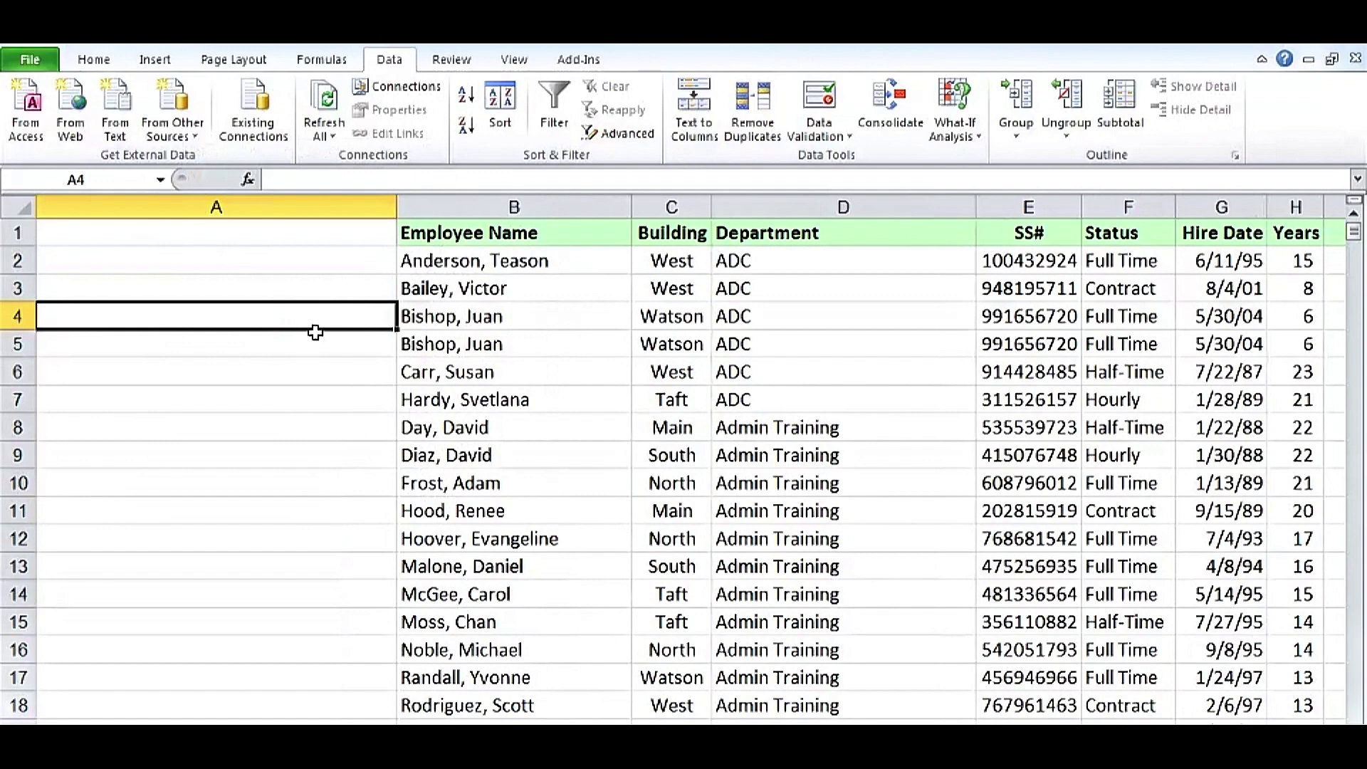
- Compare rows 4 and 5's name, Building, Department and SS# values across columns B–E
{"action": "left_click", "coordinate": [457, 320]}
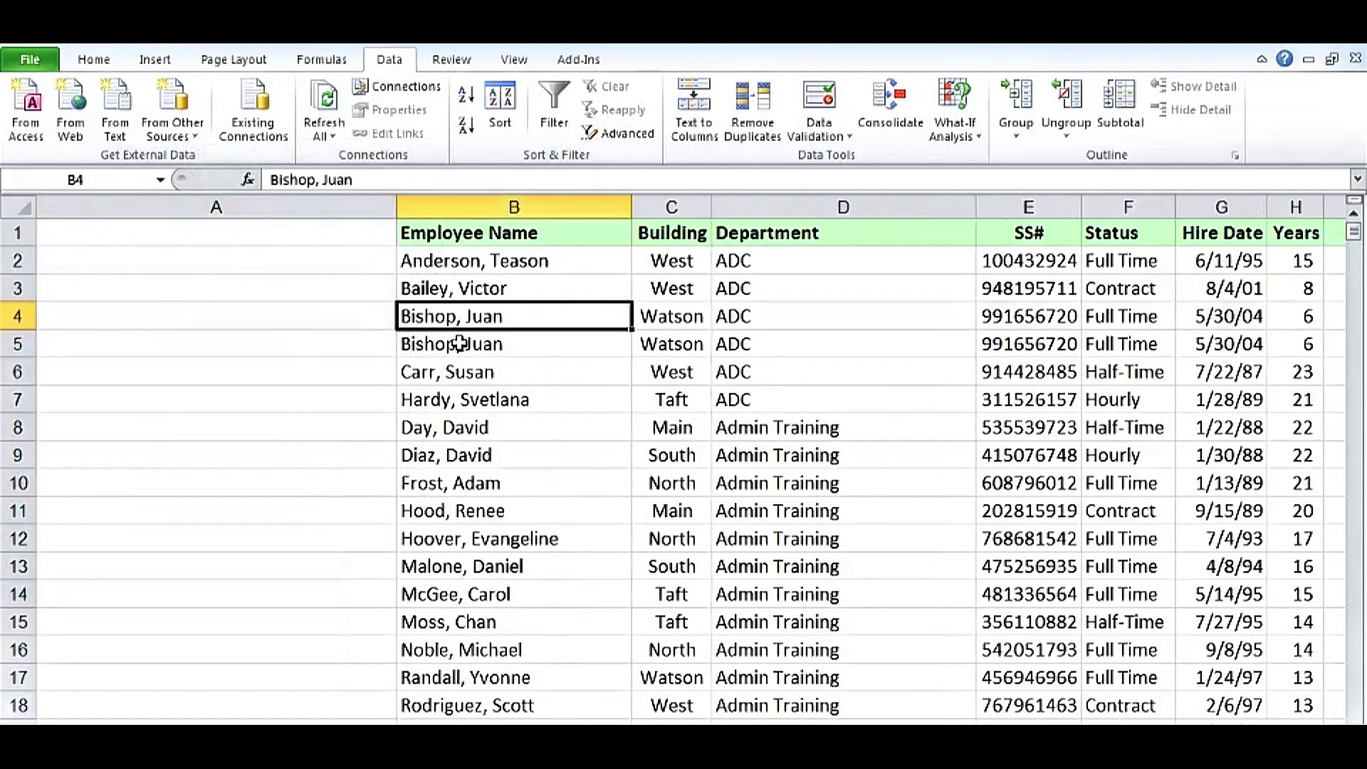
{"action": "left_click", "coordinate": [458, 343]}
{"action": "left_click", "coordinate": [651, 314]}
{"action": "left_click", "coordinate": [664, 341]}
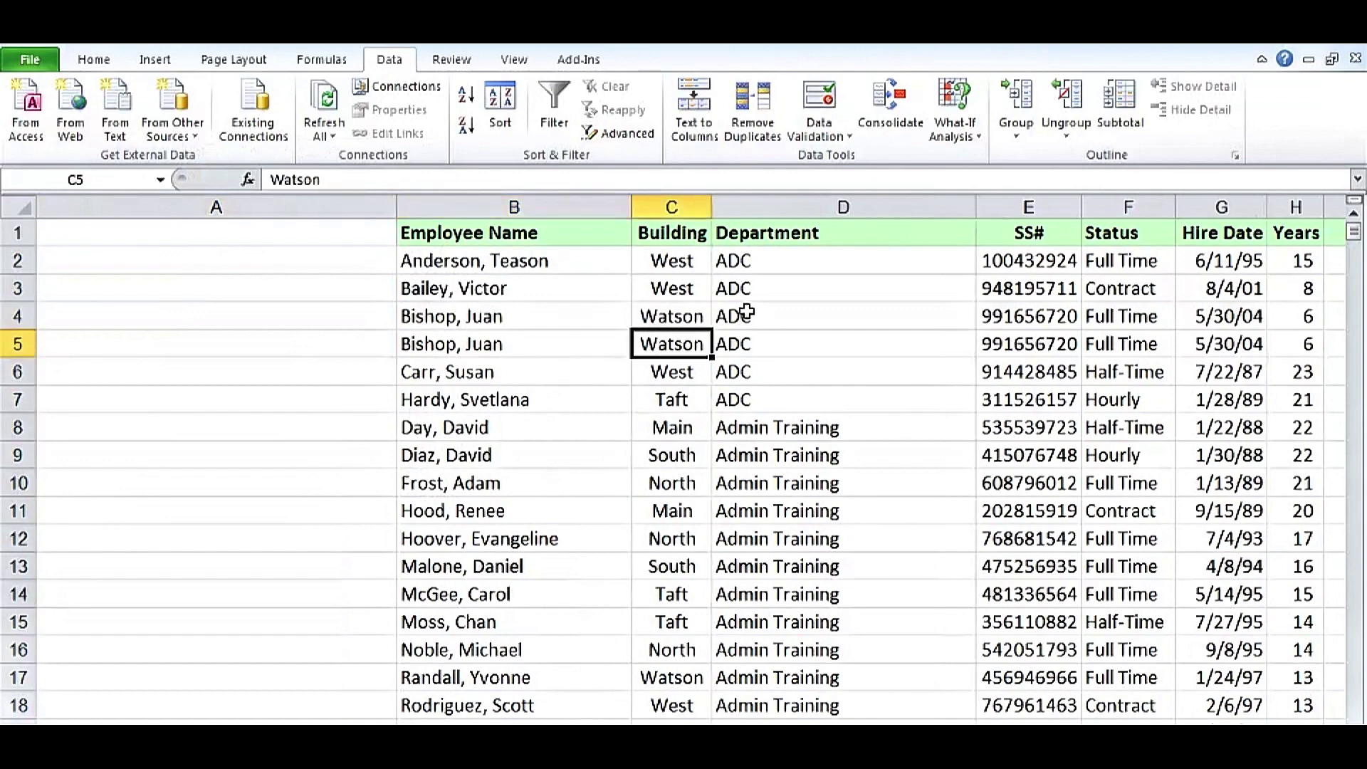
{"action": "left_click", "coordinate": [741, 313]}
{"action": "left_click", "coordinate": [756, 339]}
{"action": "left_click", "coordinate": [1023, 313]}
{"action": "left_click", "coordinate": [1024, 348]}
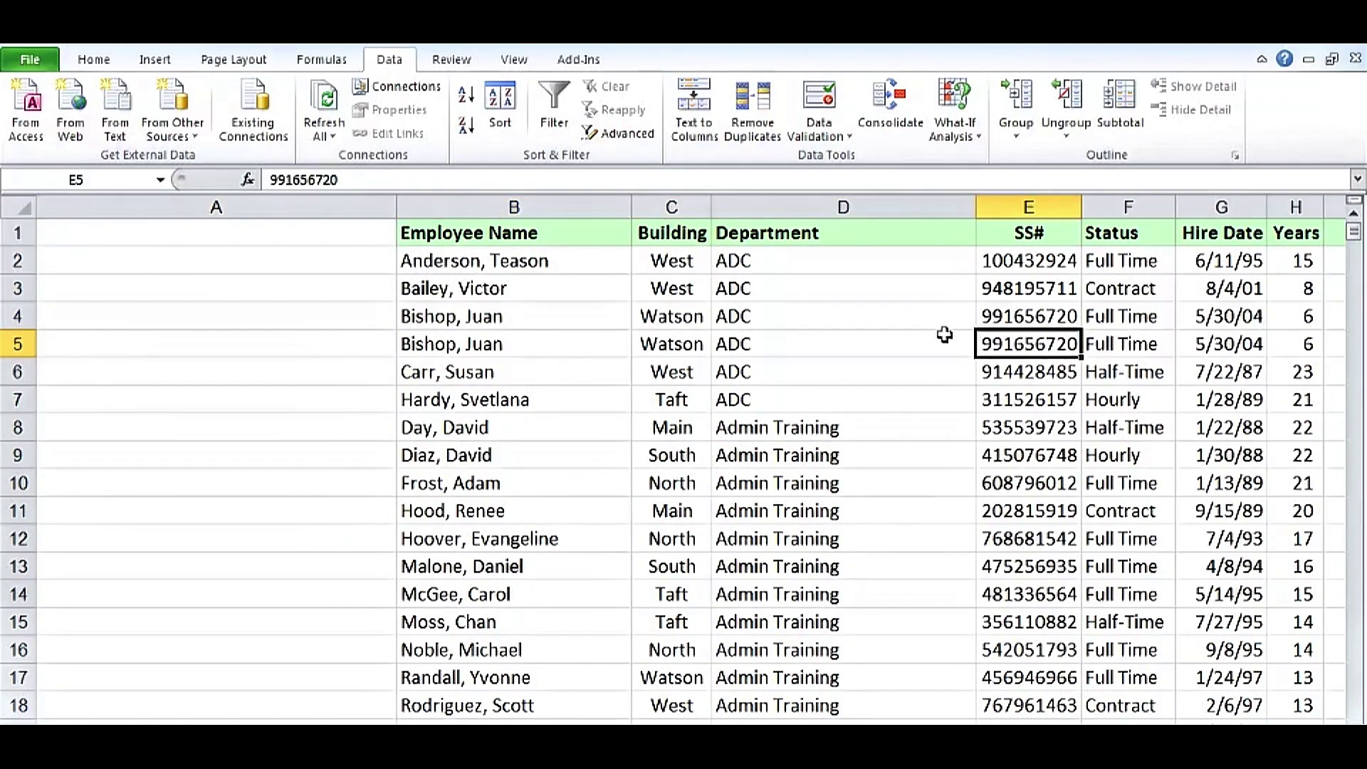
{"action": "mouse_move", "coordinate": [494, 317]}
{"action": "left_mouse_down"}
{"action": "mouse_move", "coordinate": [1043, 314]}
{"action": "mouse_move", "coordinate": [1043, 345]}
{"action": "left_mouse_up"}
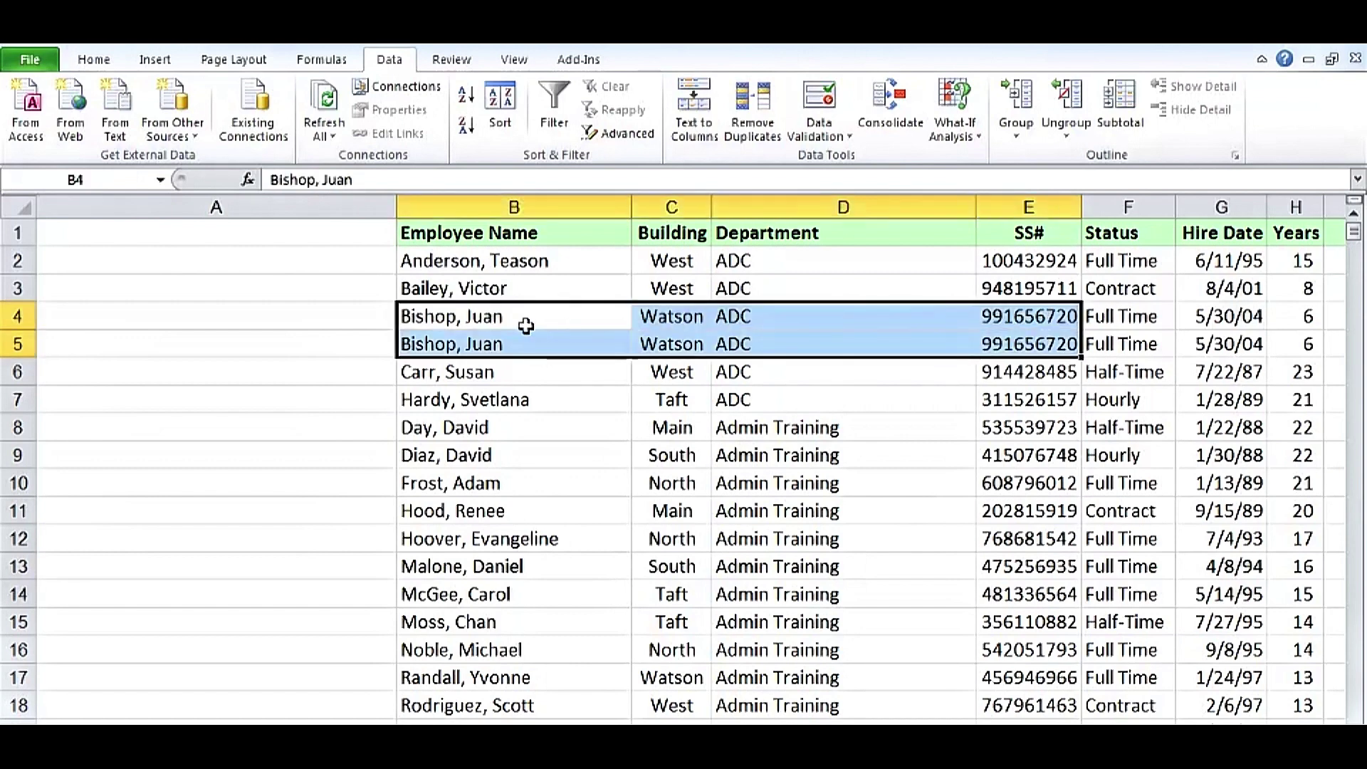
{"action": "left_click", "coordinate": [236, 263]}
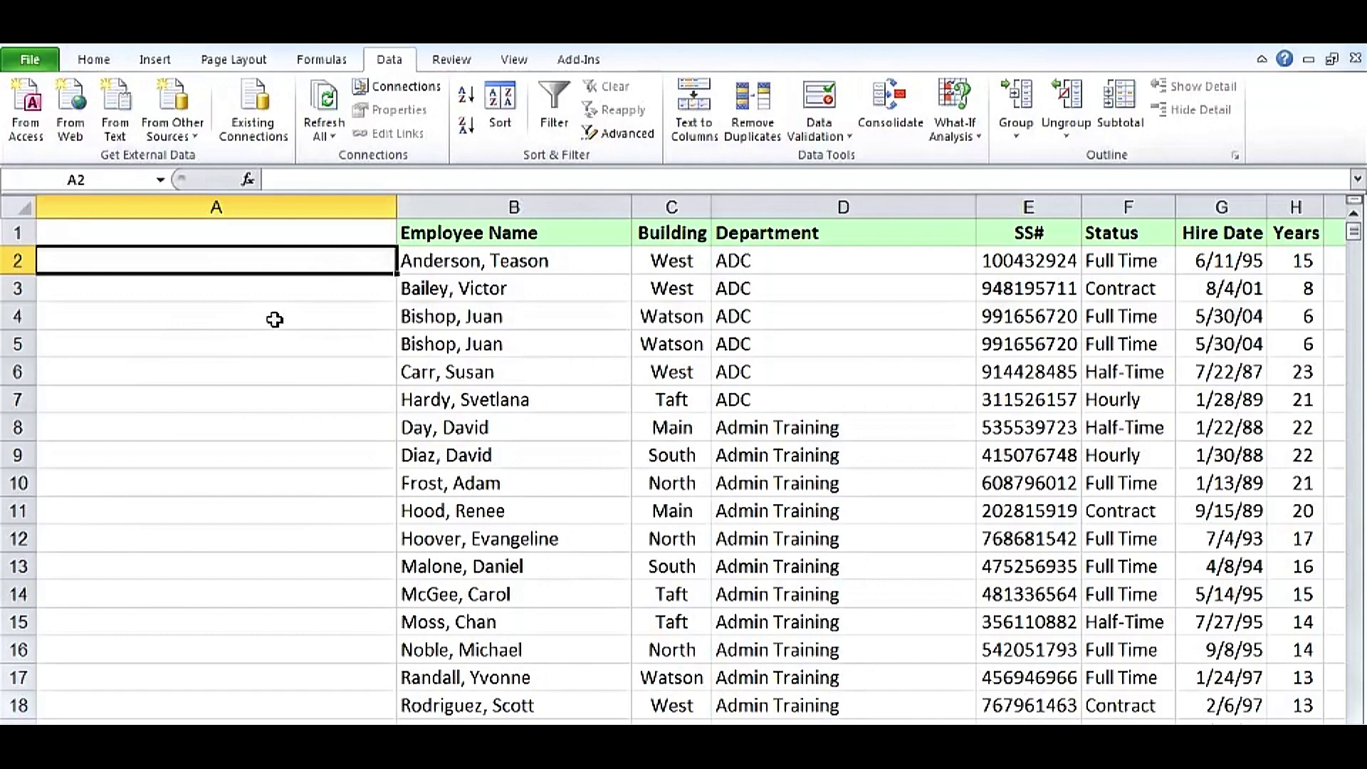
- In A2, write =IF(B2:E2=B3:E3,"Duplicate","Unique") comparing row 2 with row 3
{"action": "type", "text": "=i"}
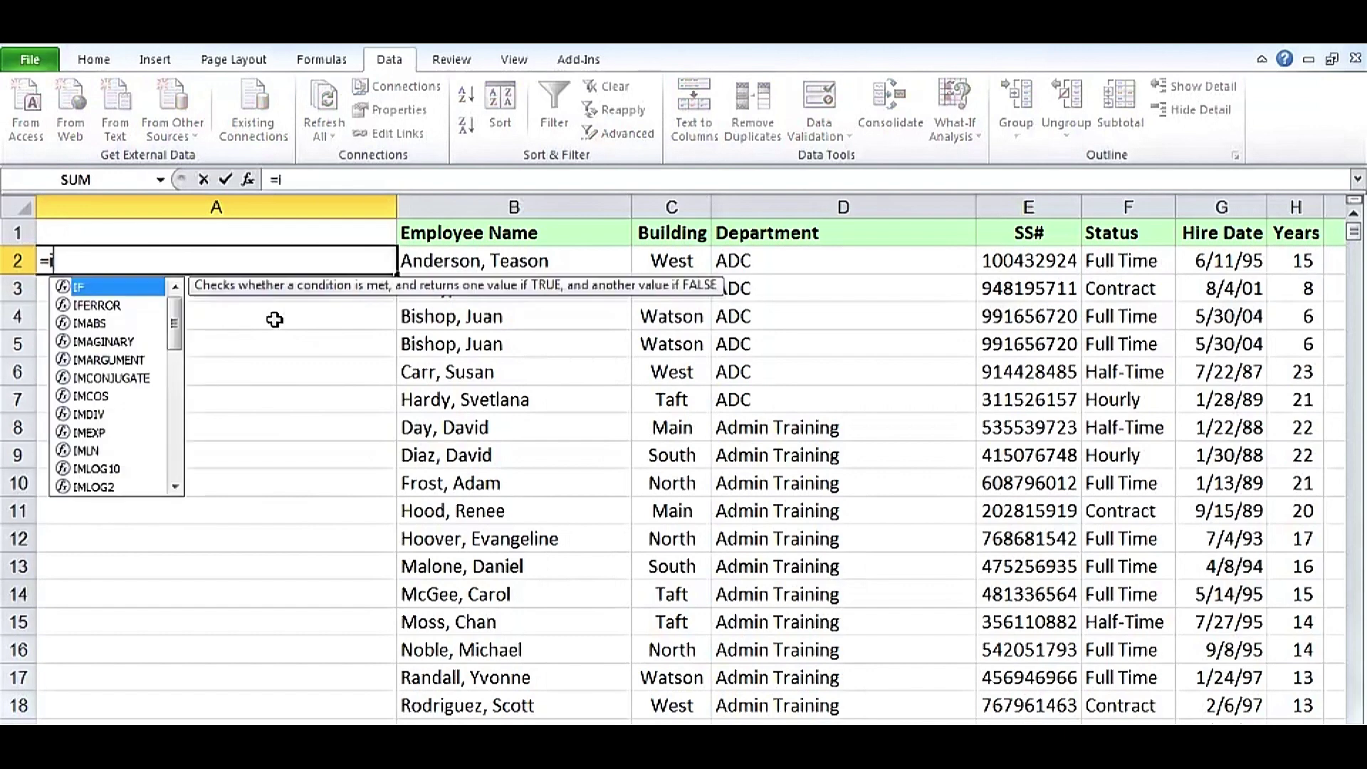
{"action": "type", "text": "f("}
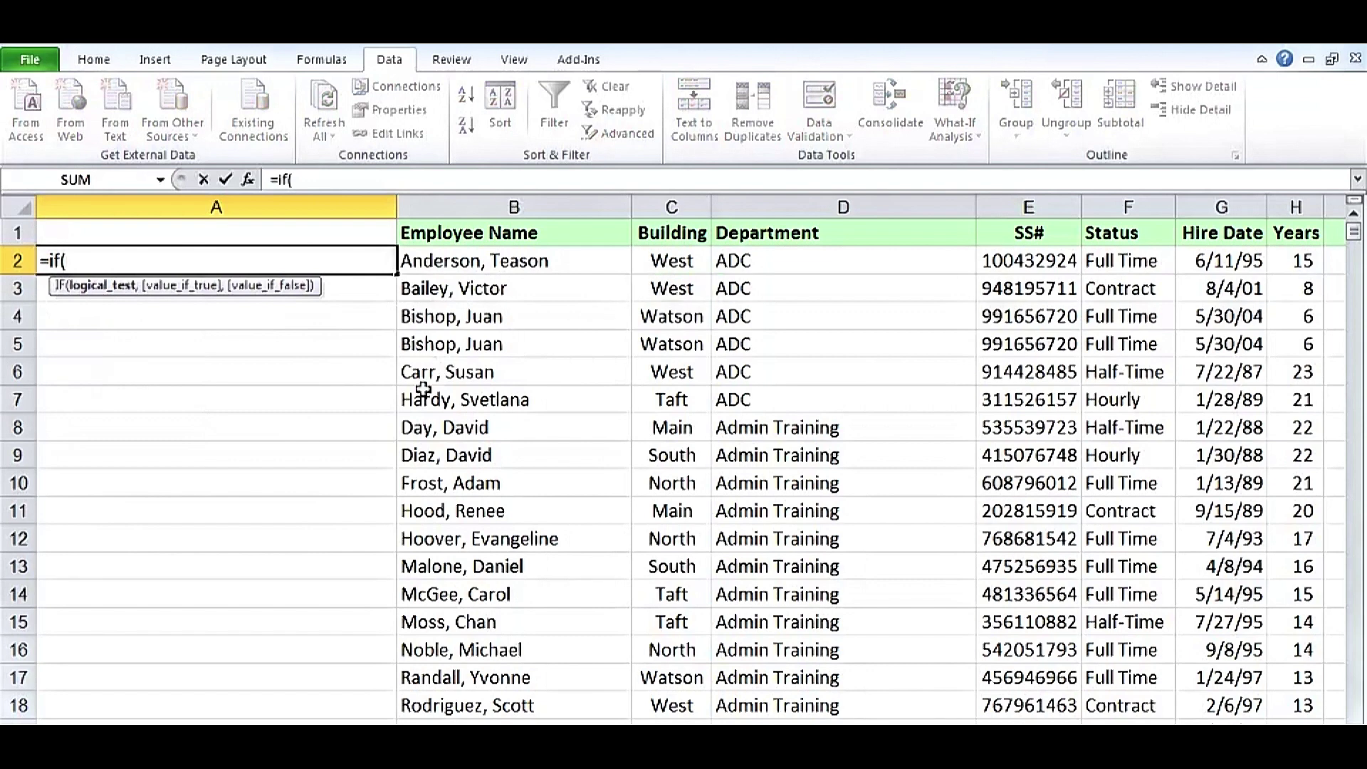
{"action": "left_click_drag", "start_coordinate": [489, 265], "coordinate": [993, 267]}
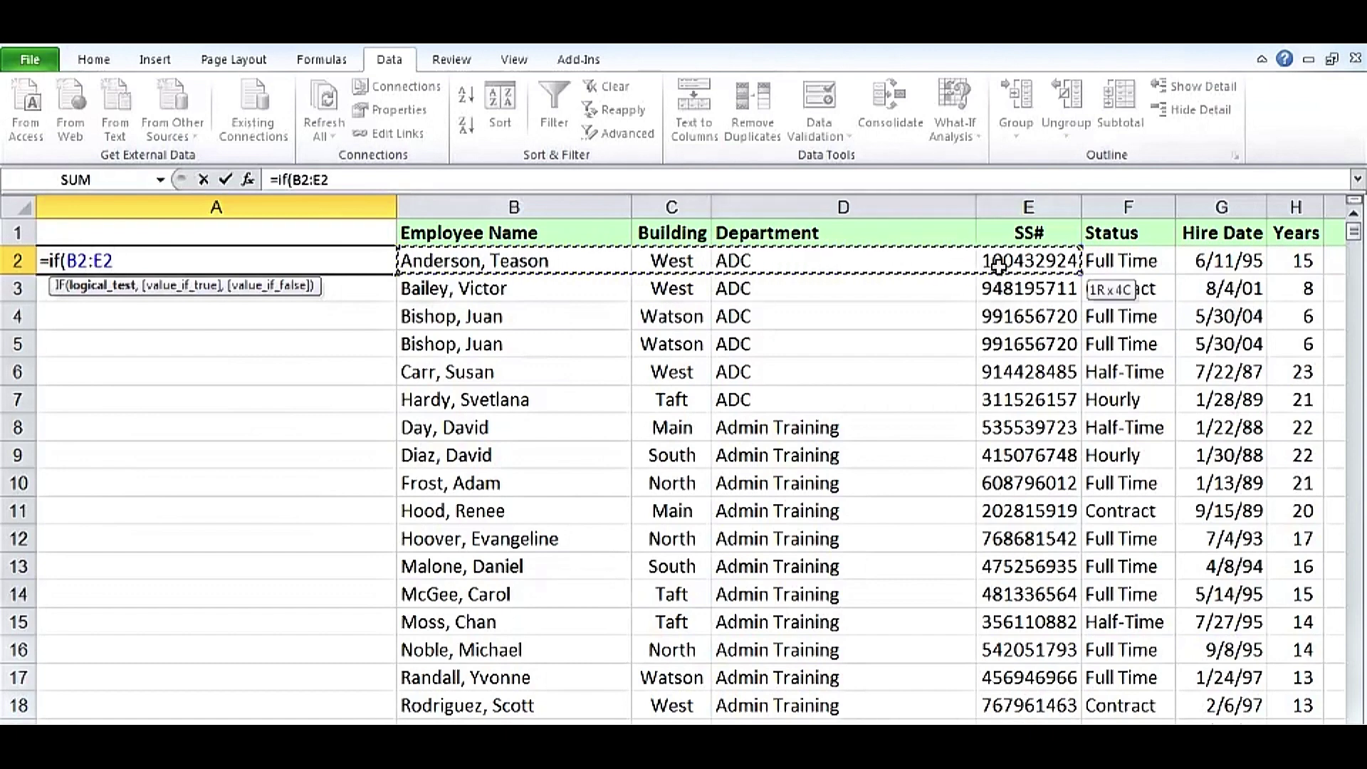
{"action": "type", "text": "="}
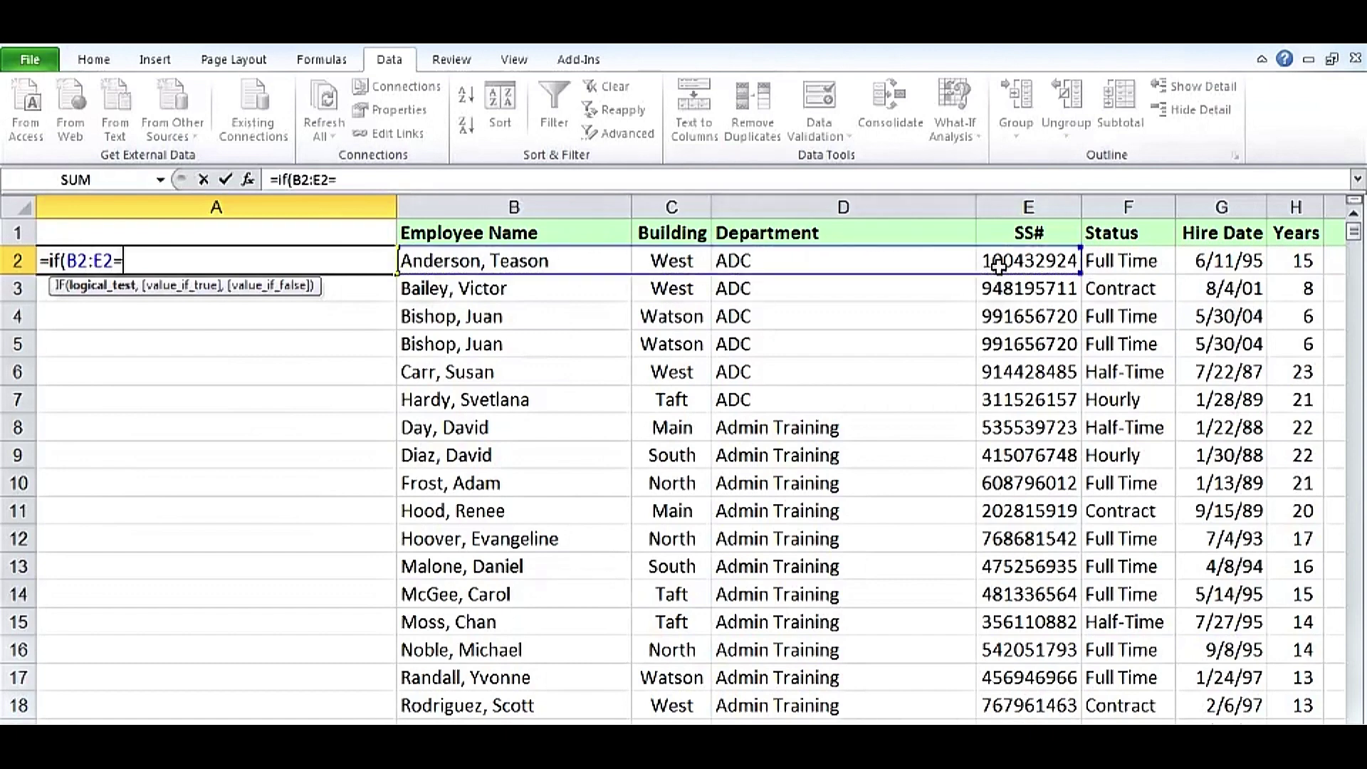
{"action": "left_click", "coordinate": [523, 291]}
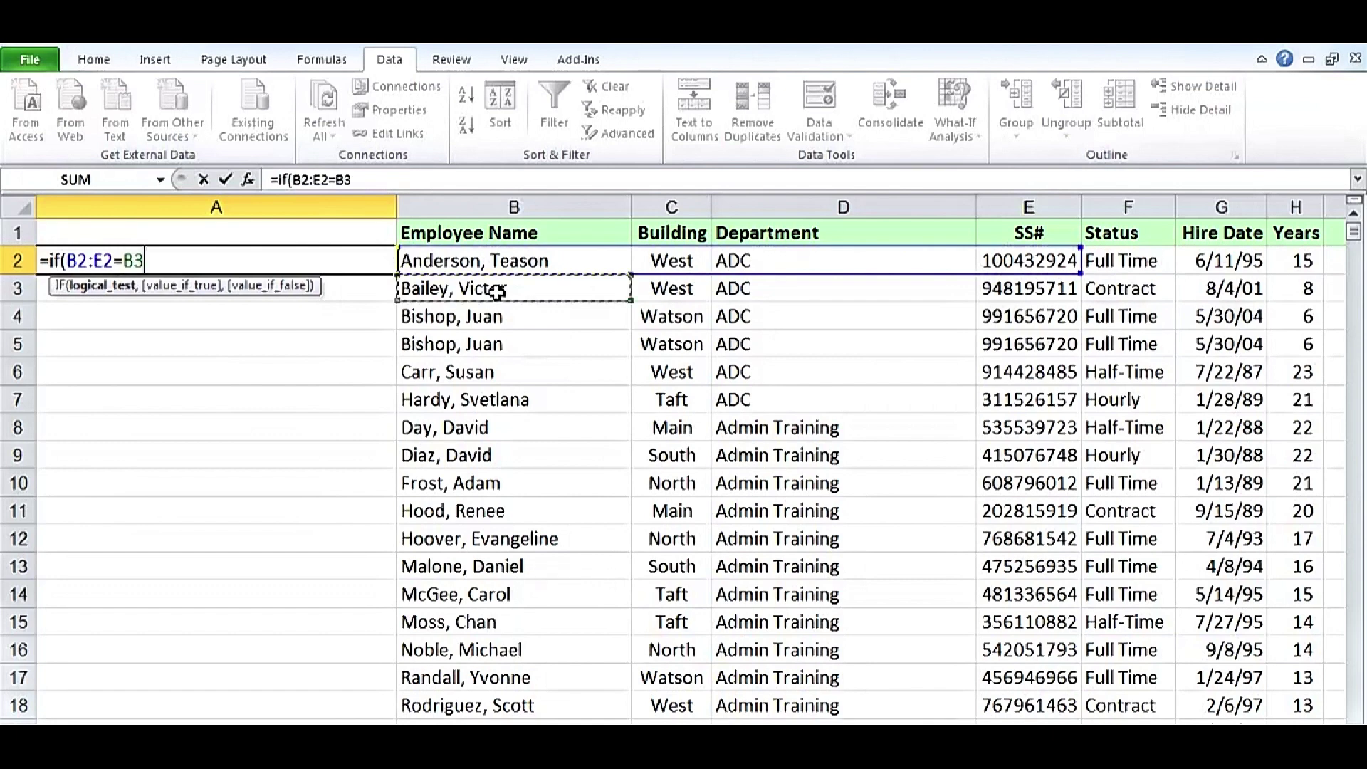
{"action": "left_click_drag", "start_coordinate": [534, 290], "coordinate": [1003, 286]}
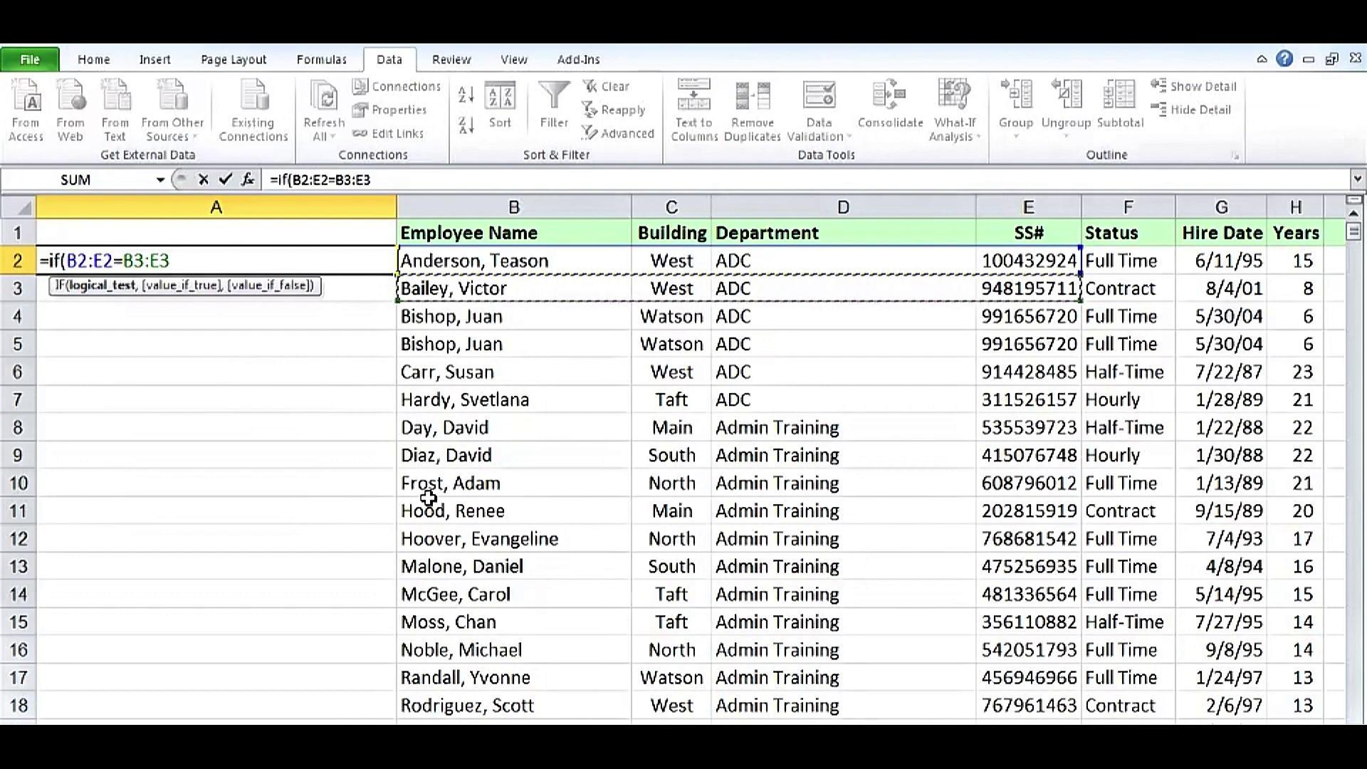
{"action": "type", "text": ","}
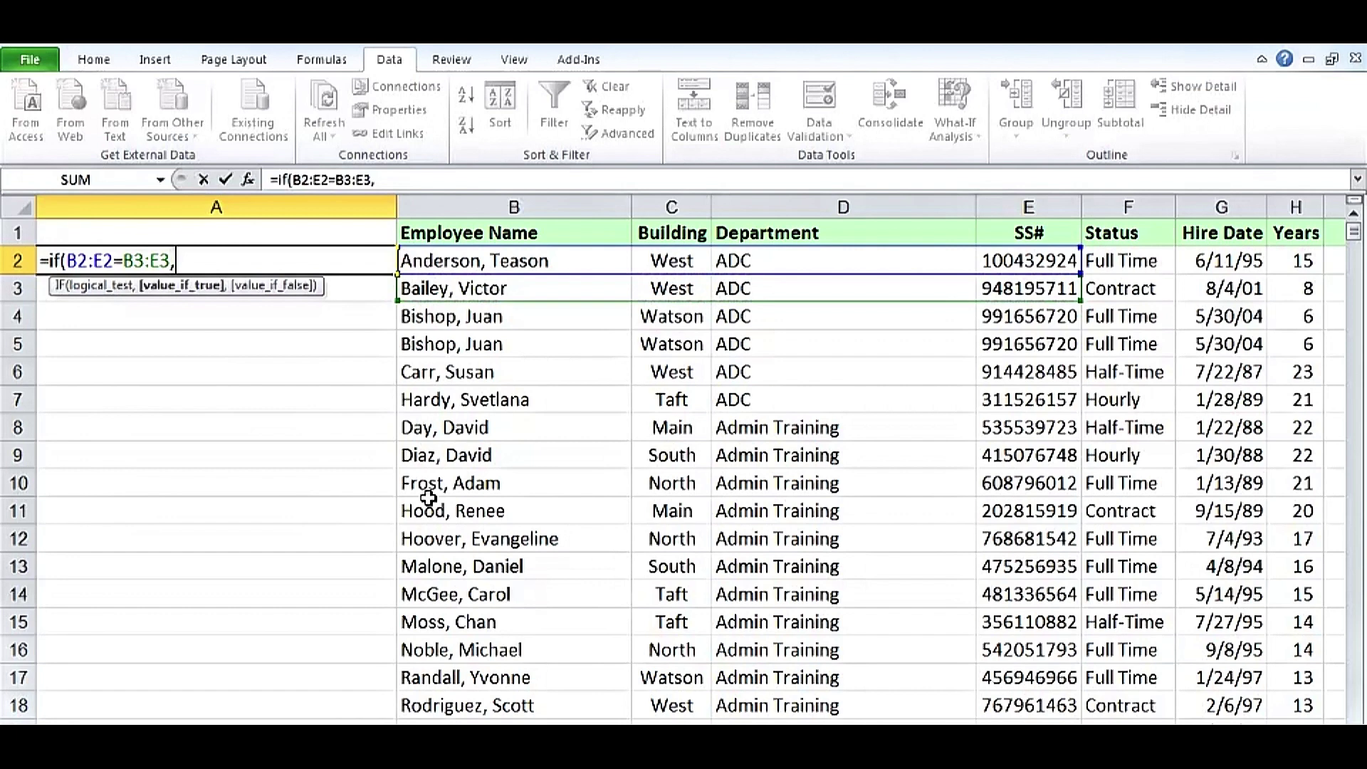
{"action": "type", "text": "\"Dup"}
{"action": "type", "text": "licat"}
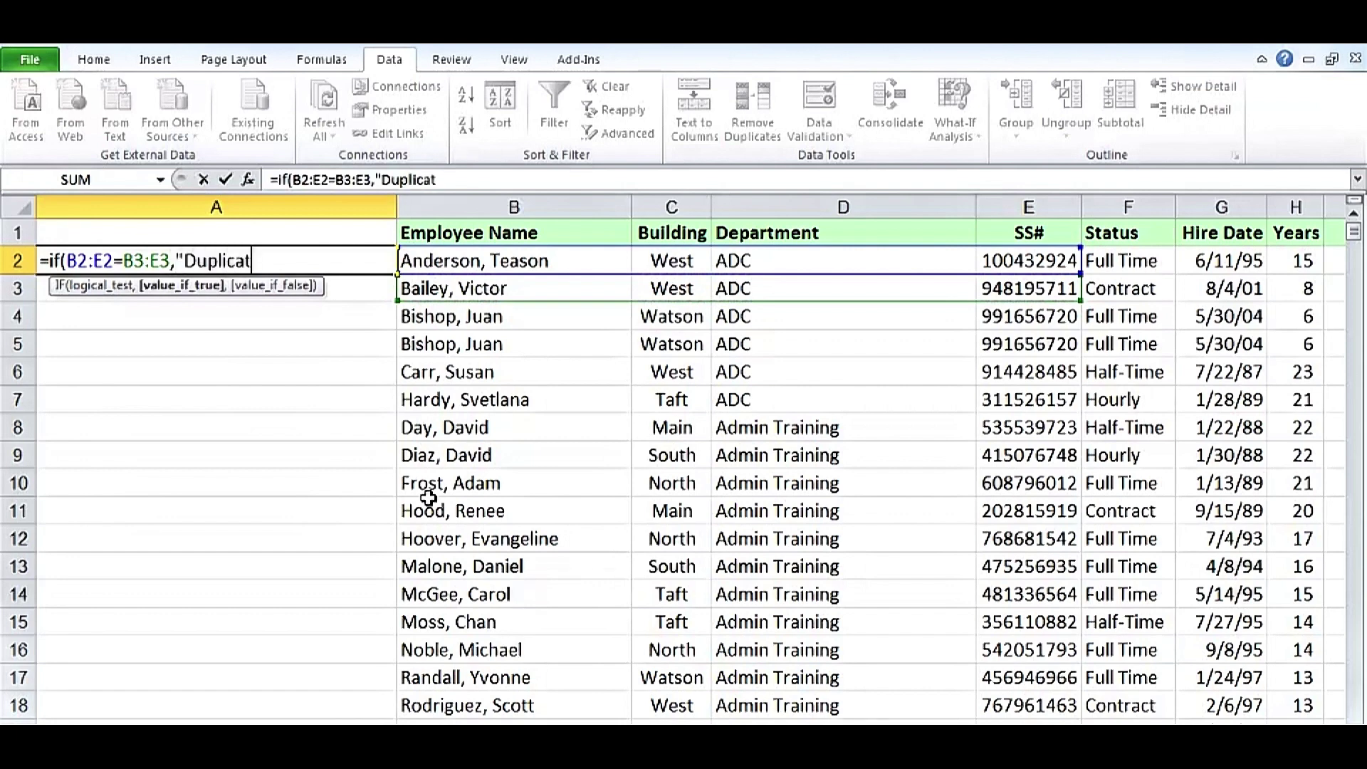
{"action": "type", "text": "e\""}
{"action": "type", "text": ","}
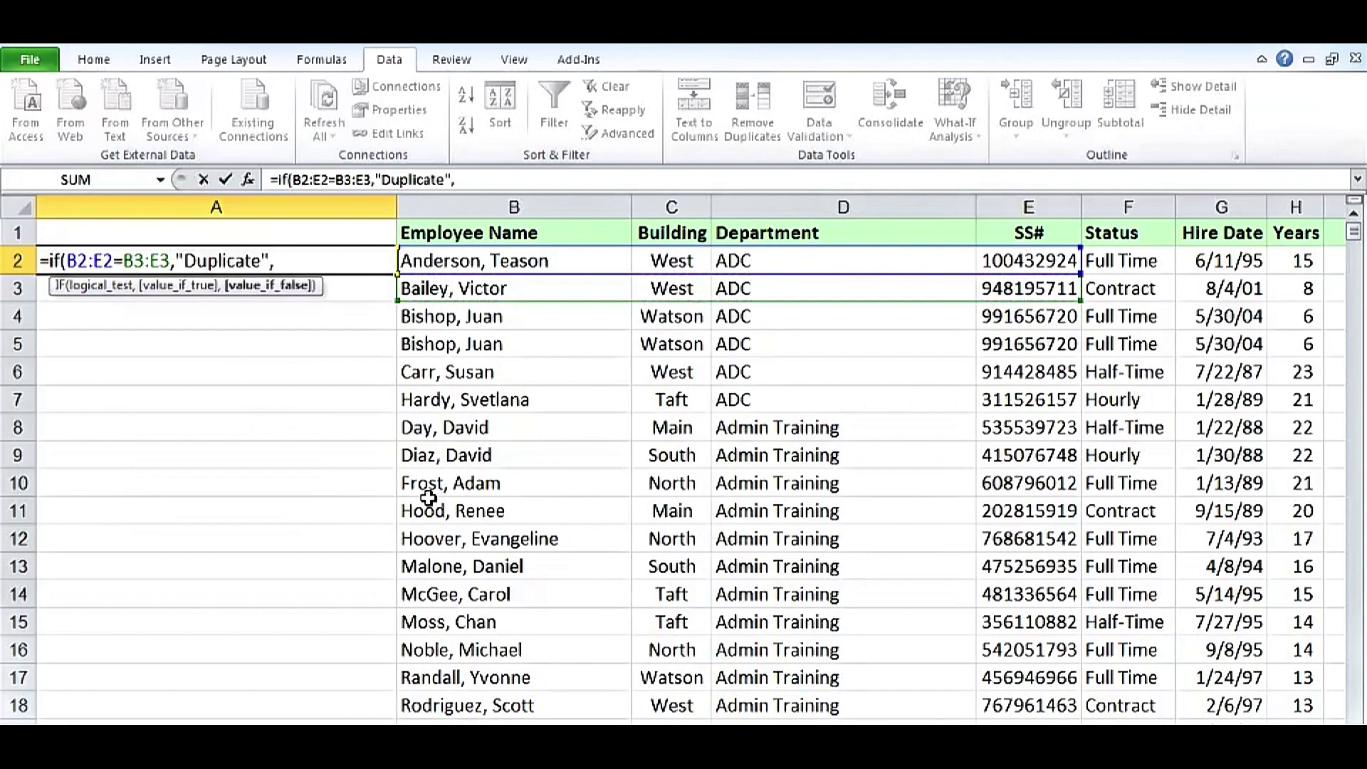
{"action": "type", "text": "\"Uniqu"}
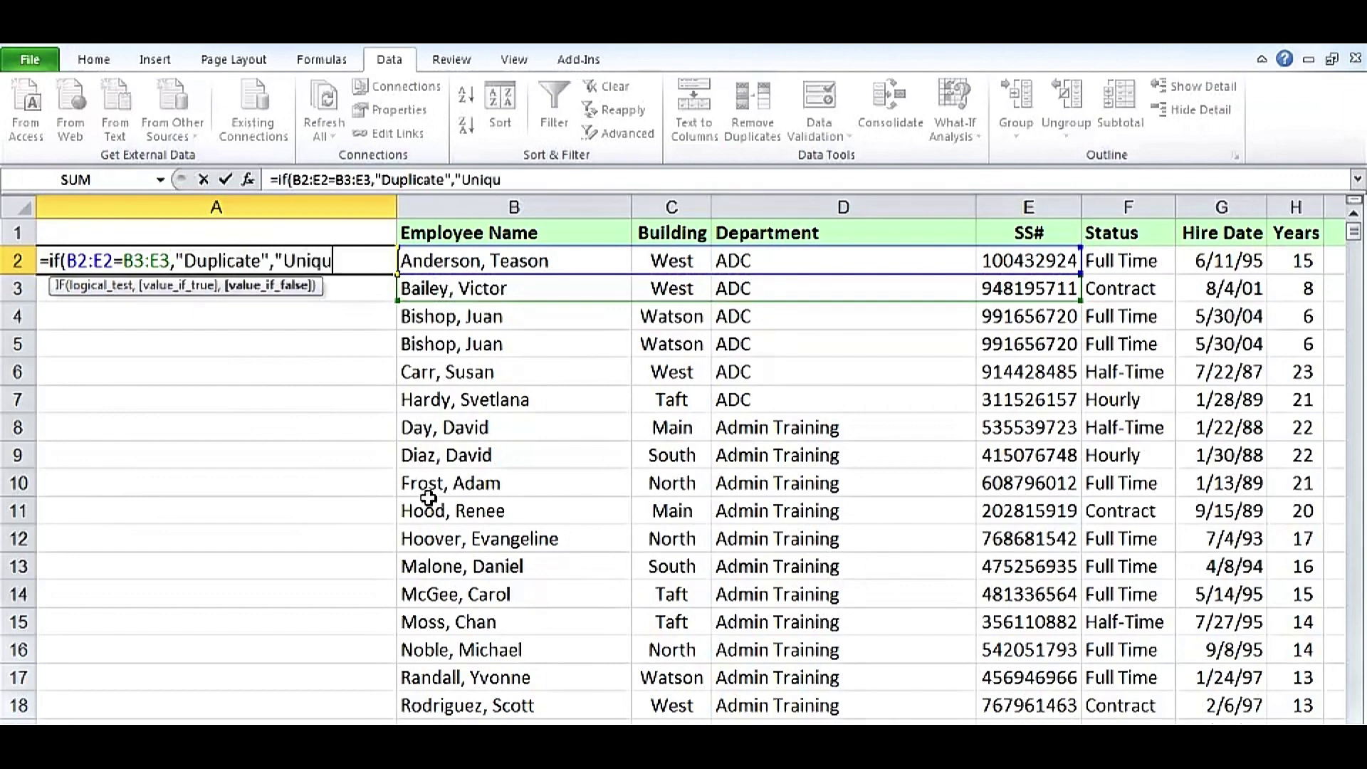
{"action": "type", "text": "e"}
{"action": "type", "text": "\")"}
- Re-enter A2's IF formula as an array formula so it shows Unique instead of #VALUE!
{"action": "key", "text": "ctrl+Return"}
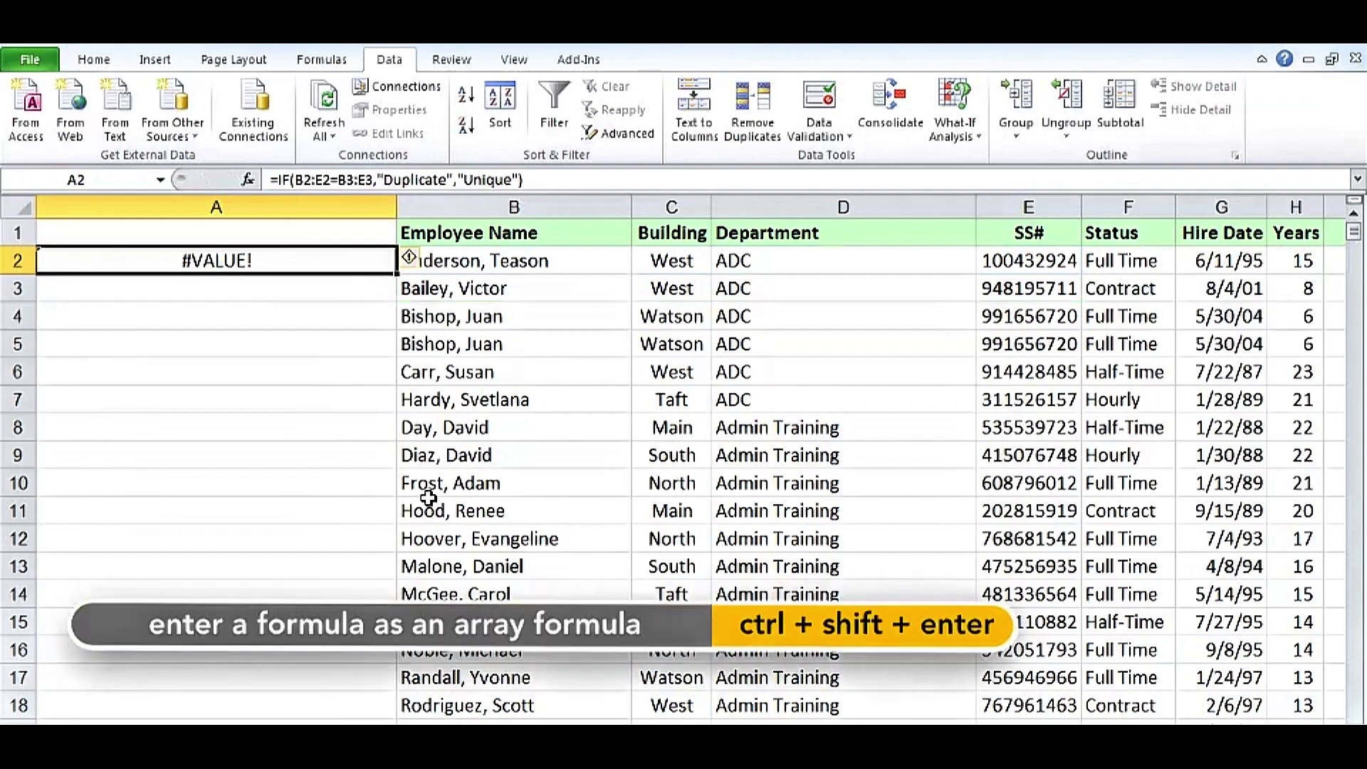
{"action": "key", "text": "F2"}
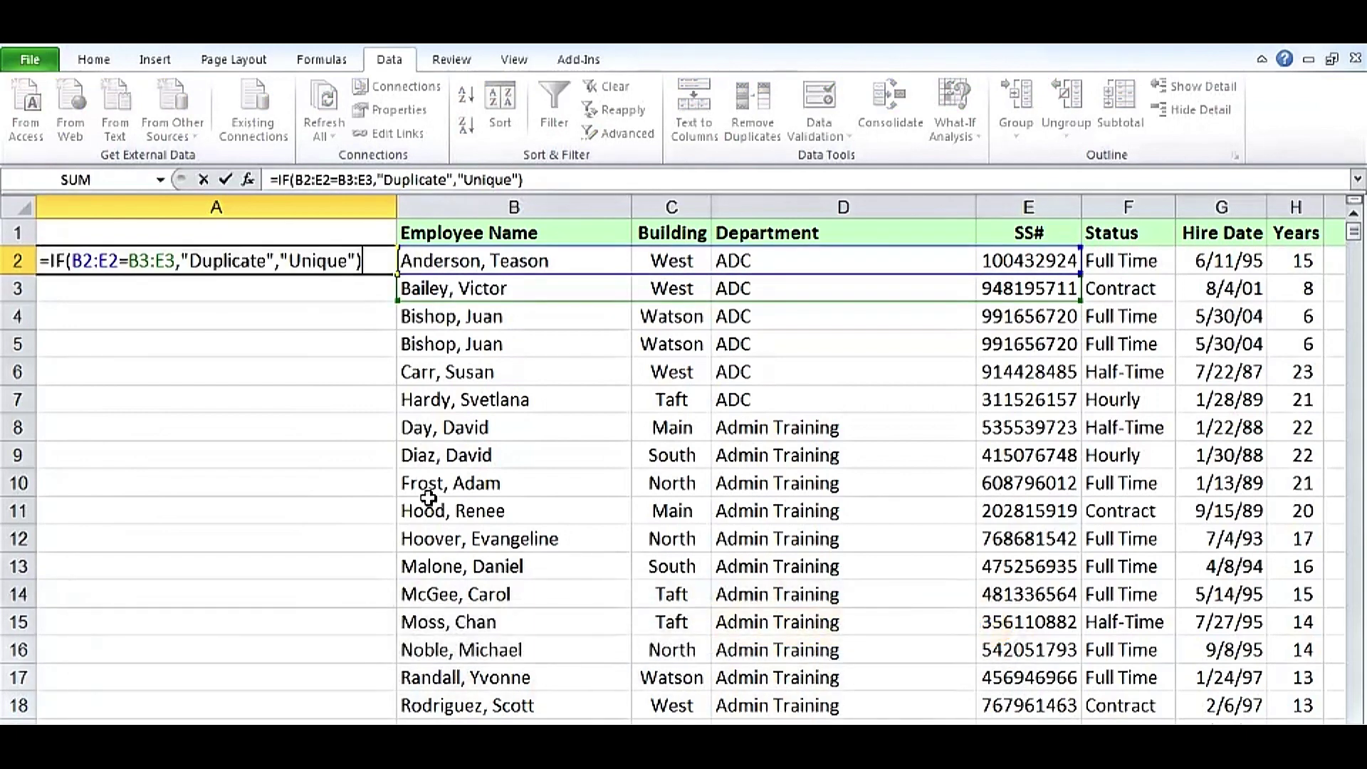
{"action": "key", "text": "ctrl+shift+Return"}
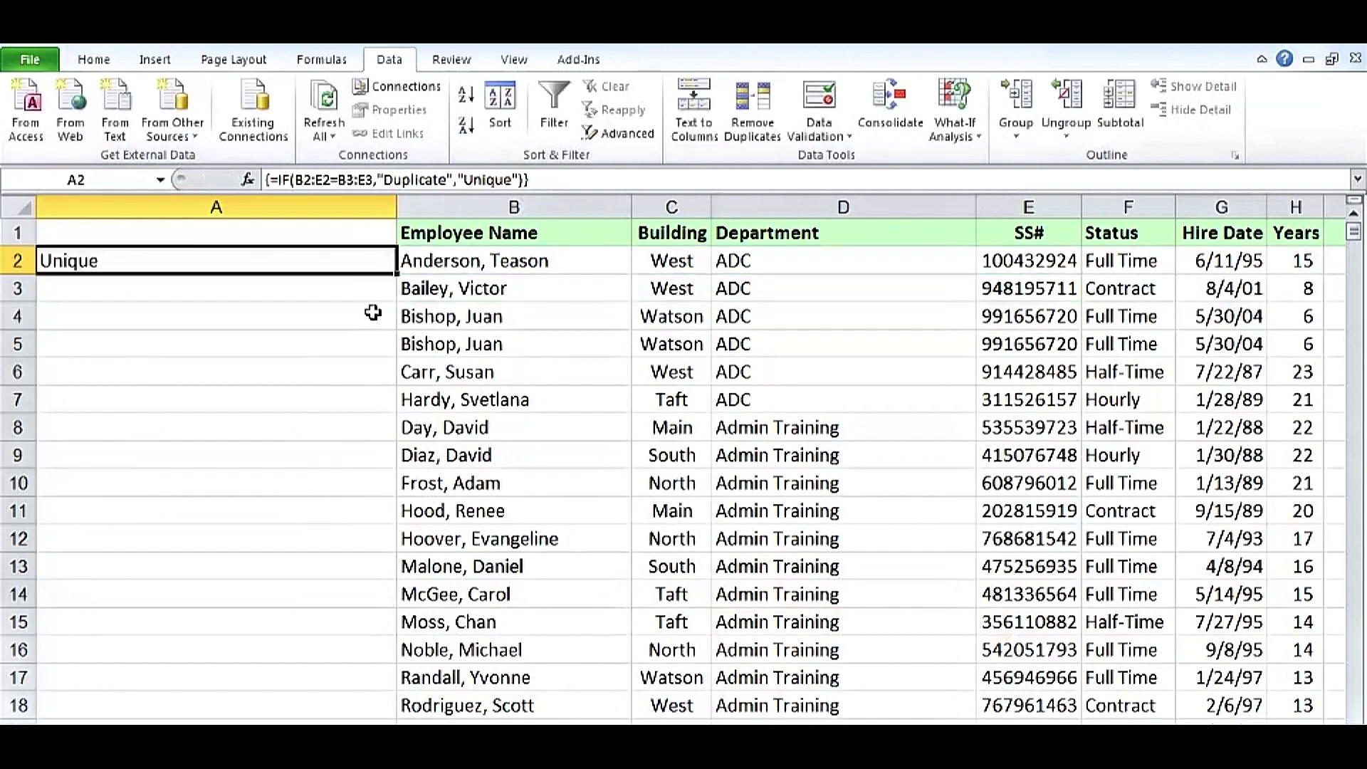
- Fill A2's array formula down column A and confirm row 4 reads Duplicate
{"action": "double_click", "coordinate": [397, 275]}
{"action": "left_click", "coordinate": [358, 316]}
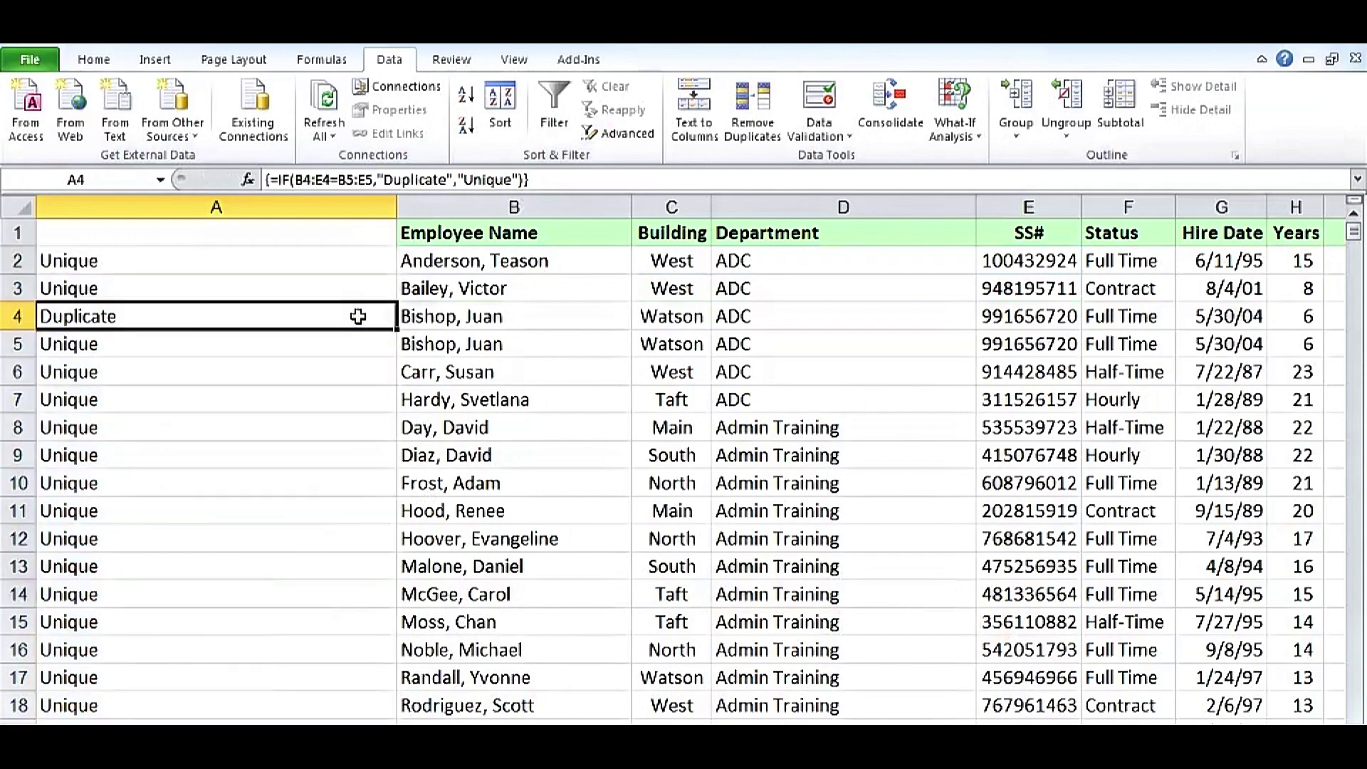
{"action": "scroll", "coordinate": [373, 499], "scroll_direction": "down", "scroll_amount": 2}
{"action": "scroll", "coordinate": [373, 499], "scroll_direction": "down", "scroll_amount": 3}
{"action": "scroll", "coordinate": [373, 499], "scroll_direction": "down", "scroll_amount": 3}
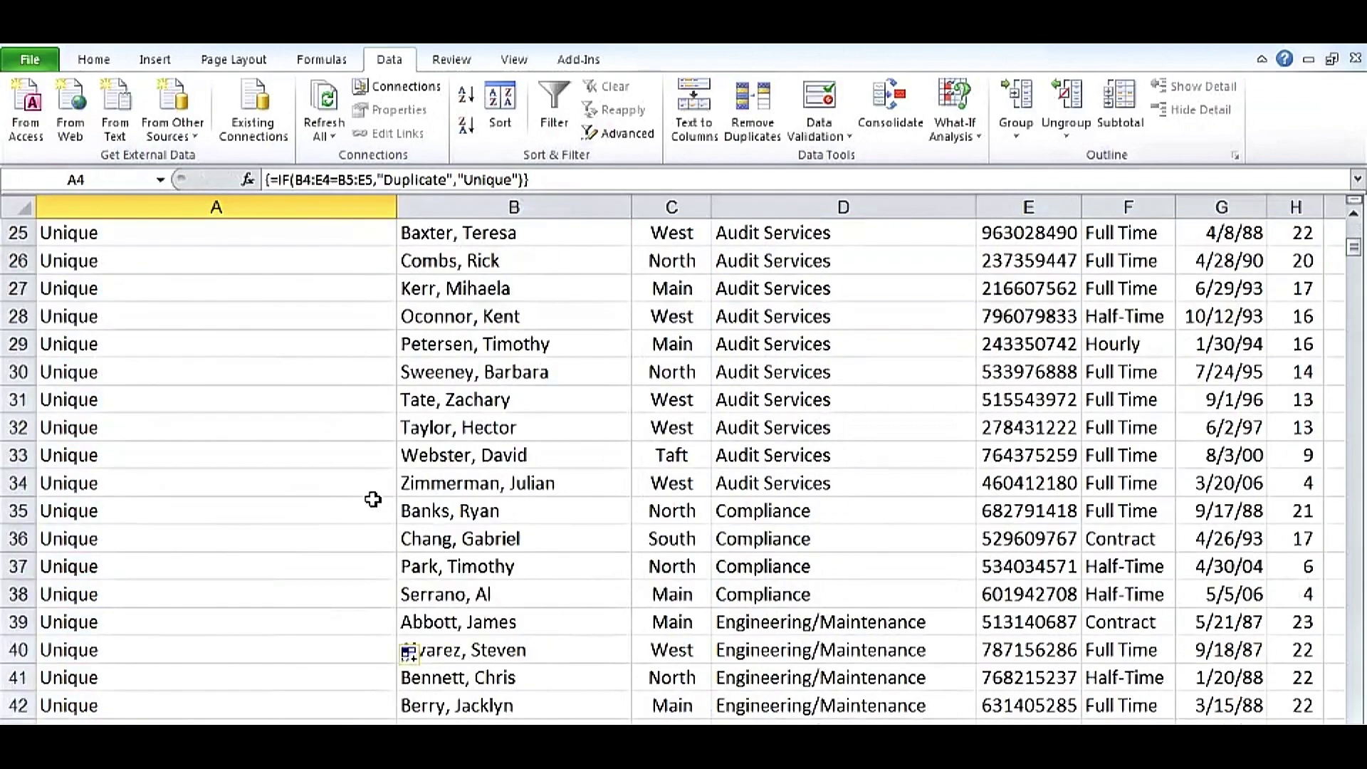
{"action": "scroll", "coordinate": [373, 499], "scroll_direction": "down", "scroll_amount": 5}
{"action": "scroll", "coordinate": [370, 502], "scroll_direction": "down", "scroll_amount": 4}
{"action": "scroll", "coordinate": [363, 505], "scroll_direction": "down", "scroll_amount": 3}
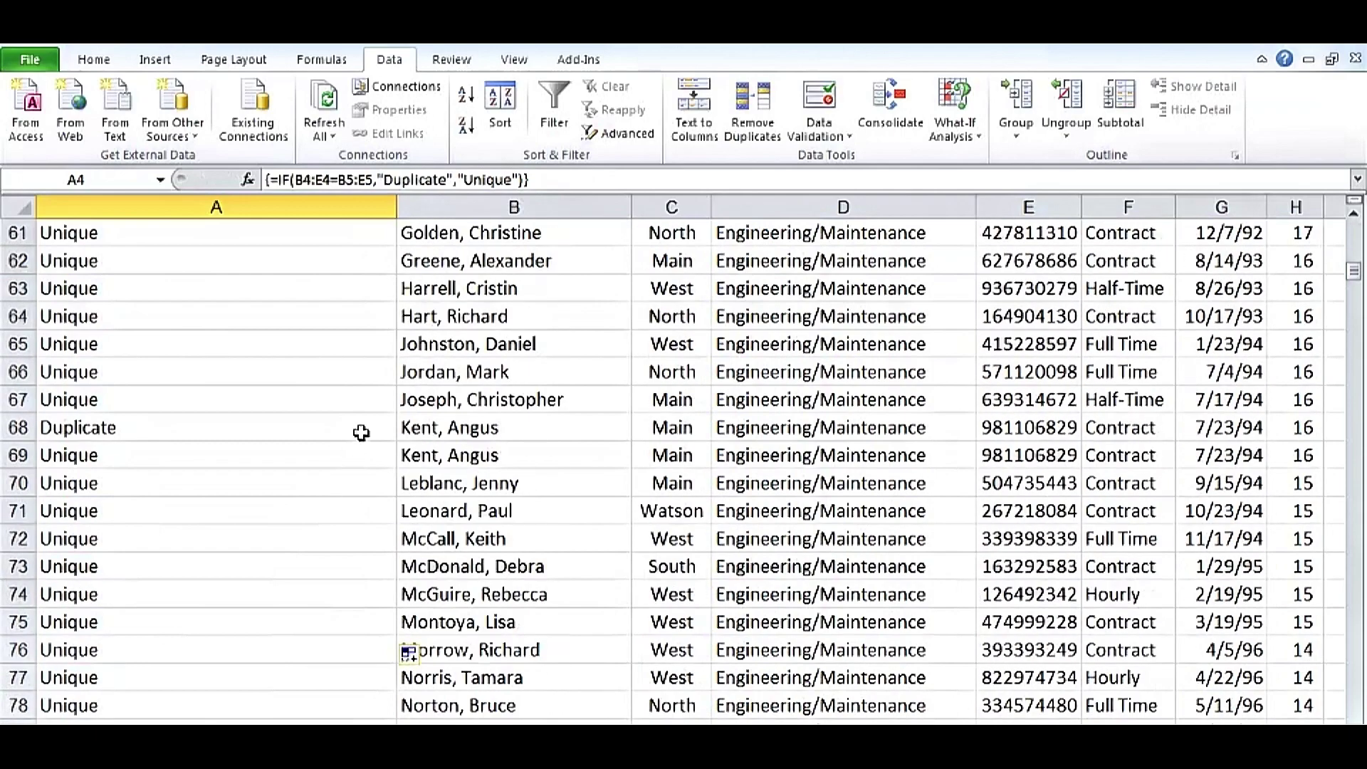
- Check the flags in rows 68 and 69, then return to the top of column A
{"action": "left_click", "coordinate": [360, 429]}
{"action": "left_click", "coordinate": [354, 459]}
{"action": "scroll", "coordinate": [329, 607], "scroll_direction": "down", "scroll_amount": 7}
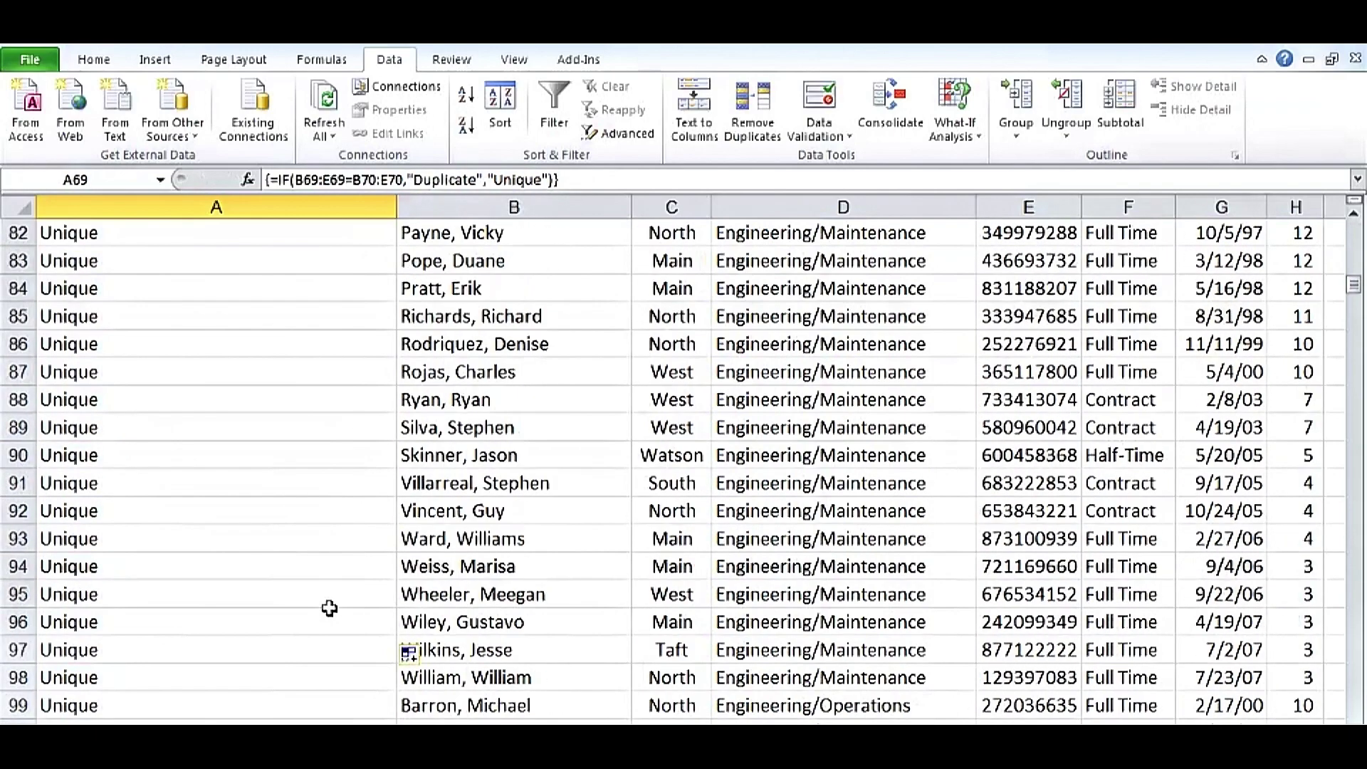
{"action": "scroll", "coordinate": [329, 607], "scroll_direction": "up", "scroll_amount": 9}
{"action": "scroll", "coordinate": [329, 607], "scroll_direction": "up", "scroll_amount": 7}
{"action": "scroll", "coordinate": [329, 607], "scroll_direction": "up", "scroll_amount": 8}
{"action": "scroll", "coordinate": [328, 607], "scroll_direction": "up", "scroll_amount": 3}
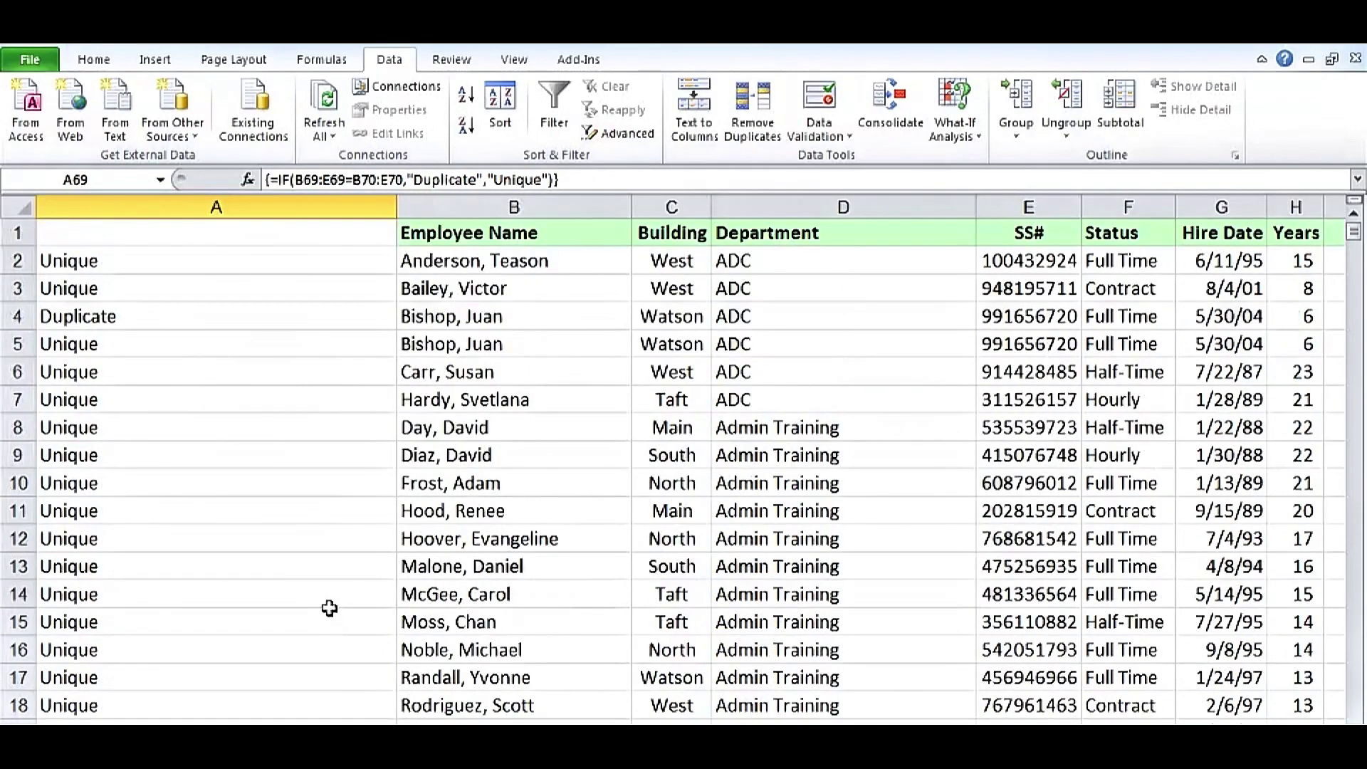
{"action": "left_click", "coordinate": [244, 233]}
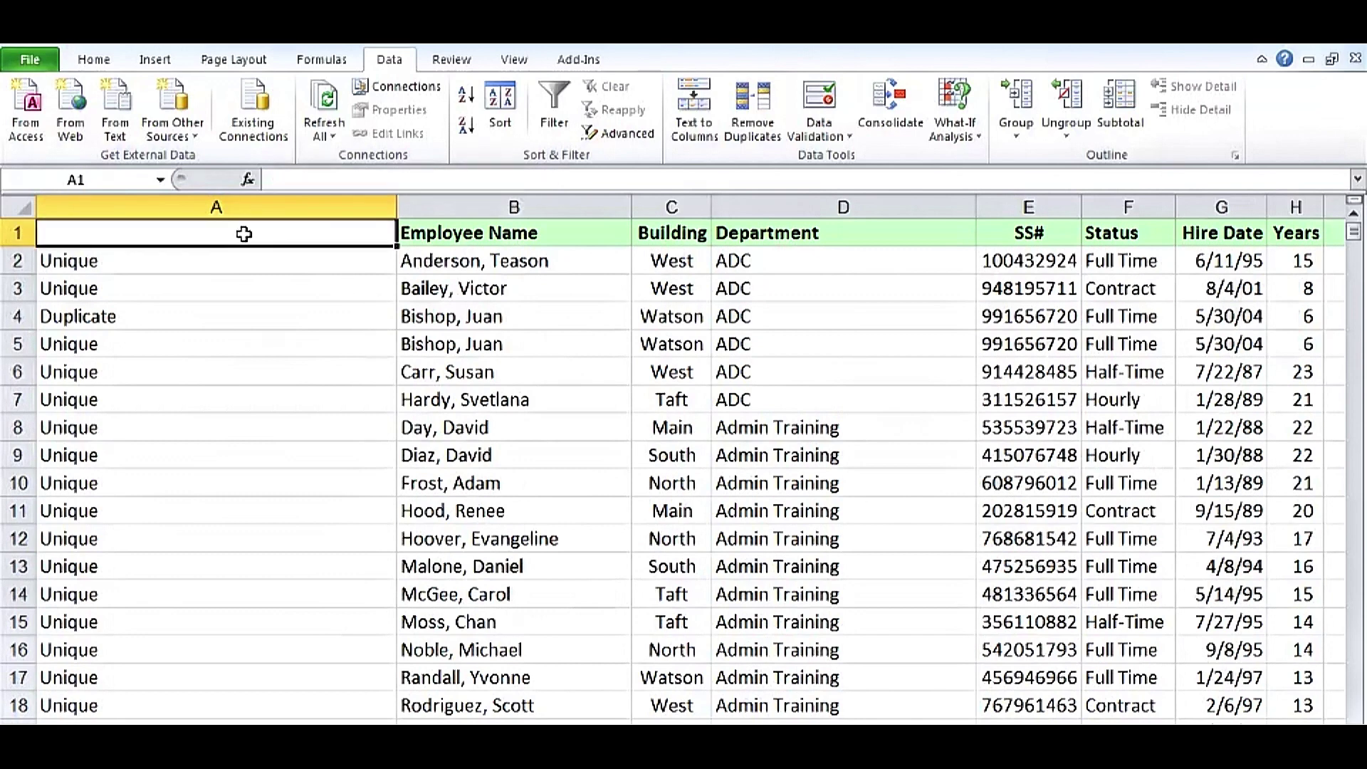
- Enter the header qq in cell A1
{"action": "type", "text": "qq"}
{"action": "left_click", "coordinate": [254, 286]}
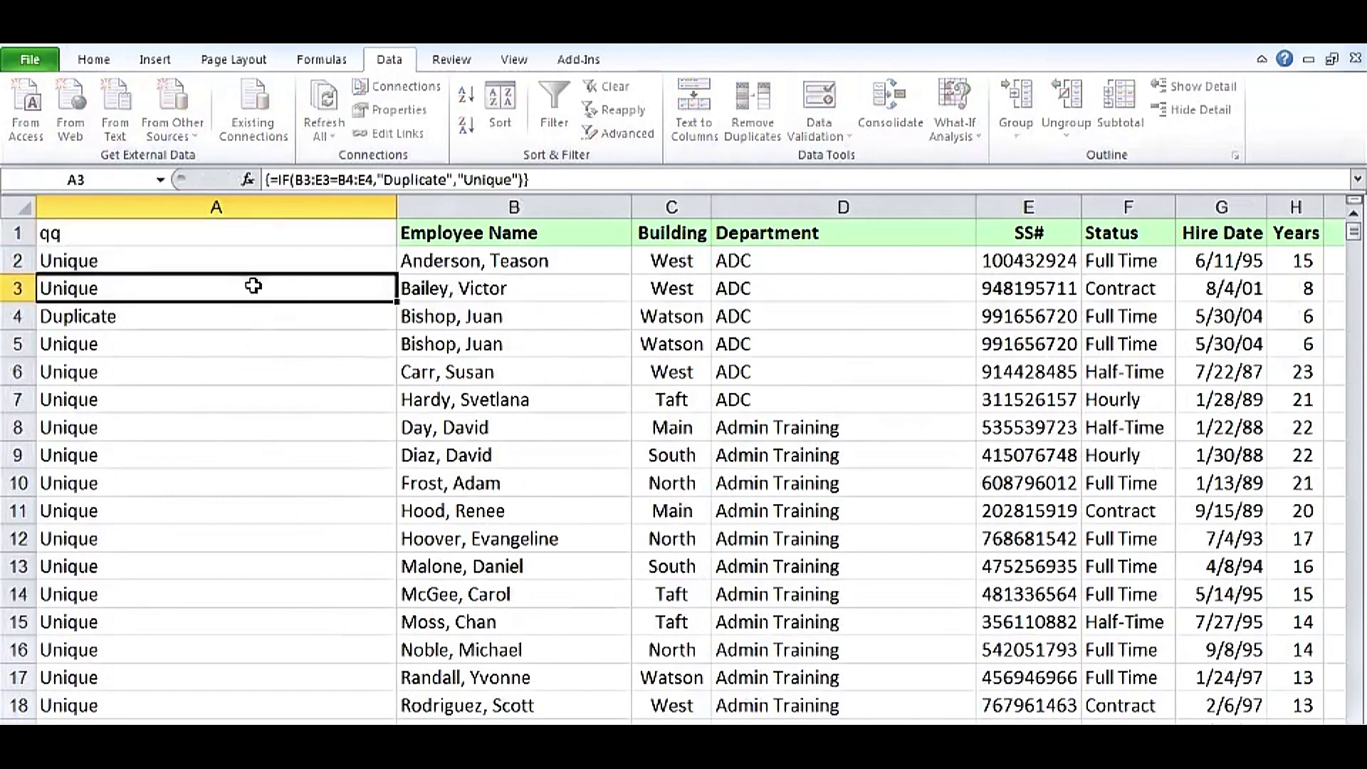
{"action": "left_click", "coordinate": [275, 256]}
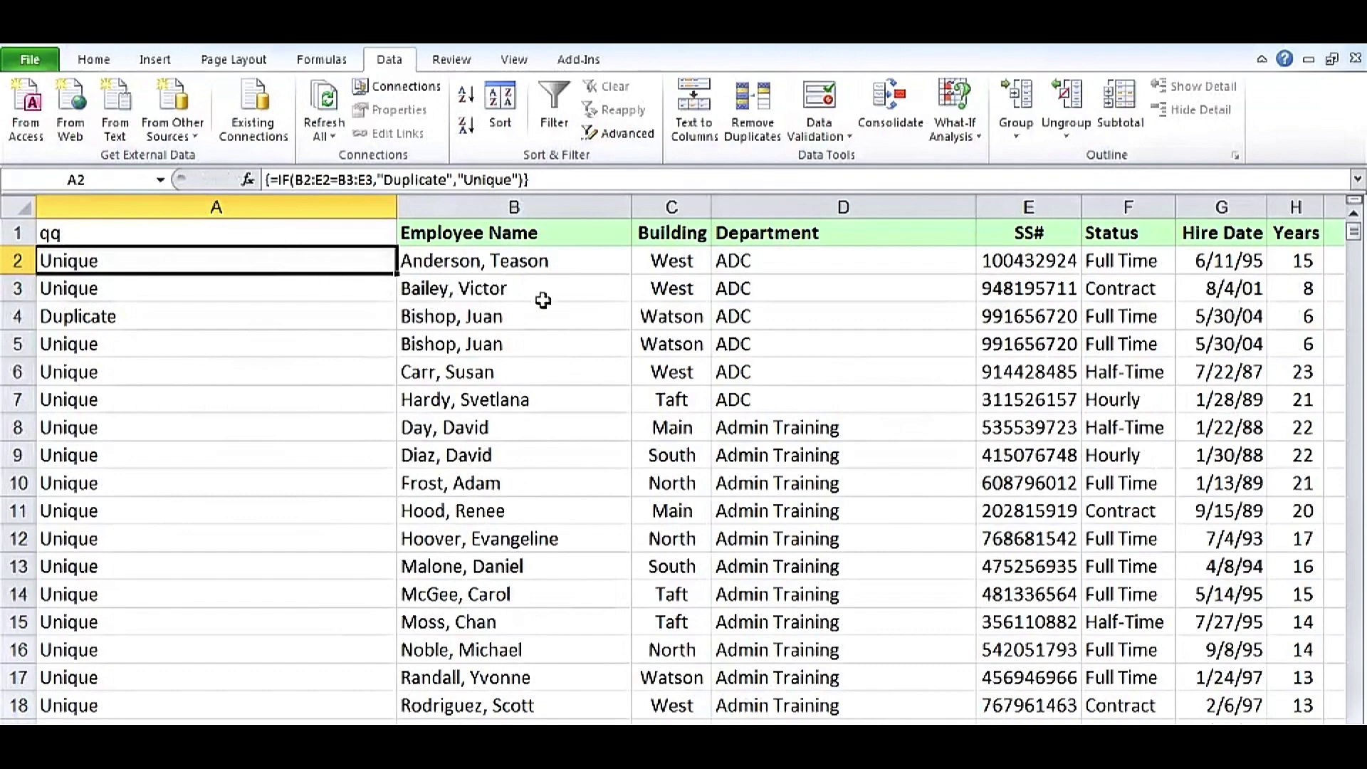
- Turn on the Data filter and uncheck Unique in column A to list only Duplicate rows
{"action": "left_click", "coordinate": [554, 111]}
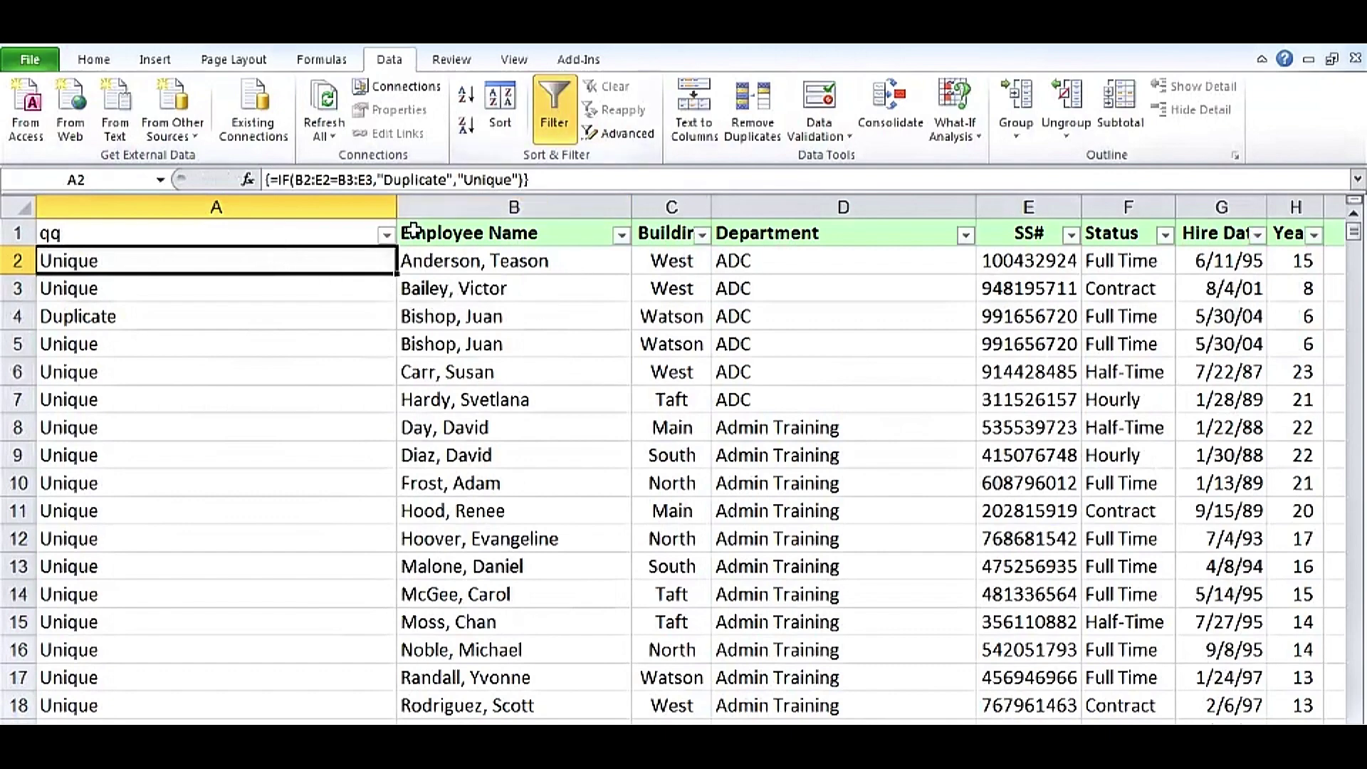
{"action": "left_click", "coordinate": [385, 234]}
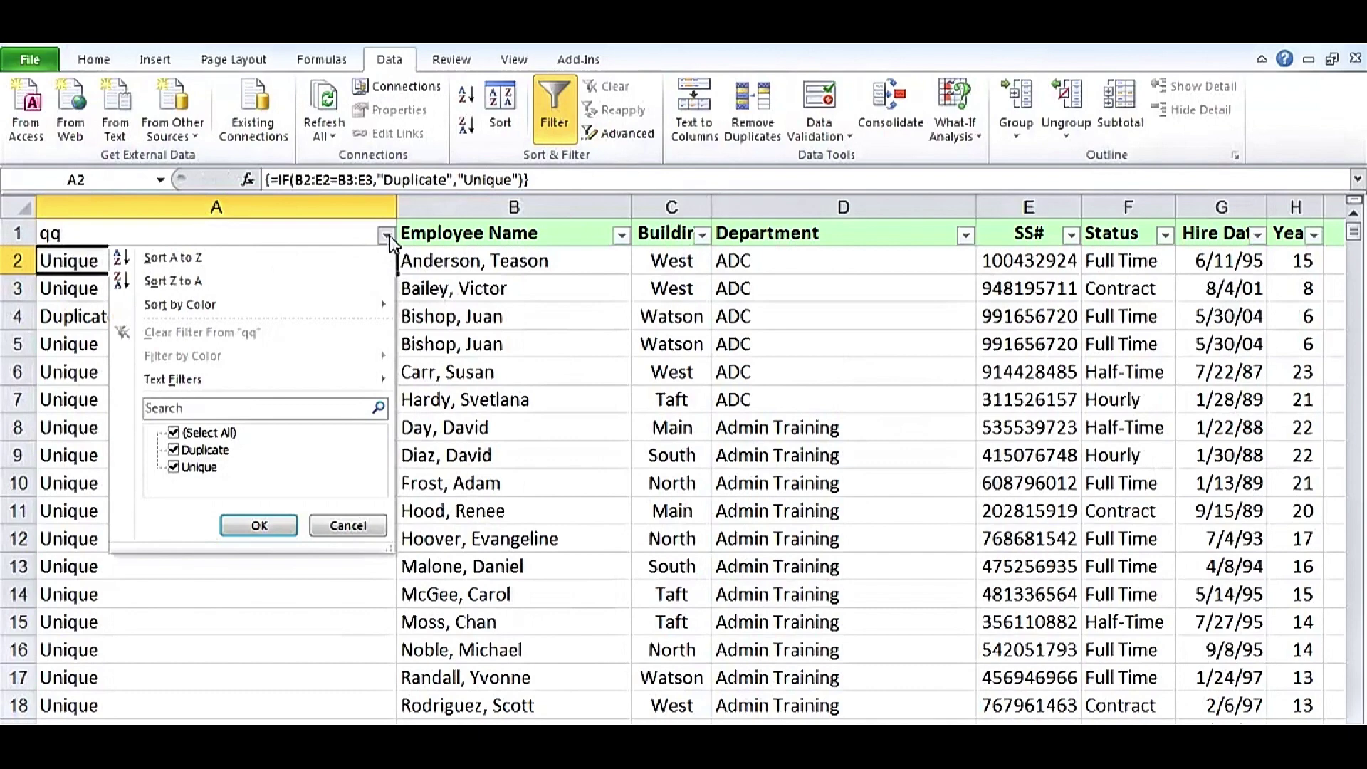
{"action": "left_click", "coordinate": [186, 466]}
{"action": "left_click", "coordinate": [263, 525]}
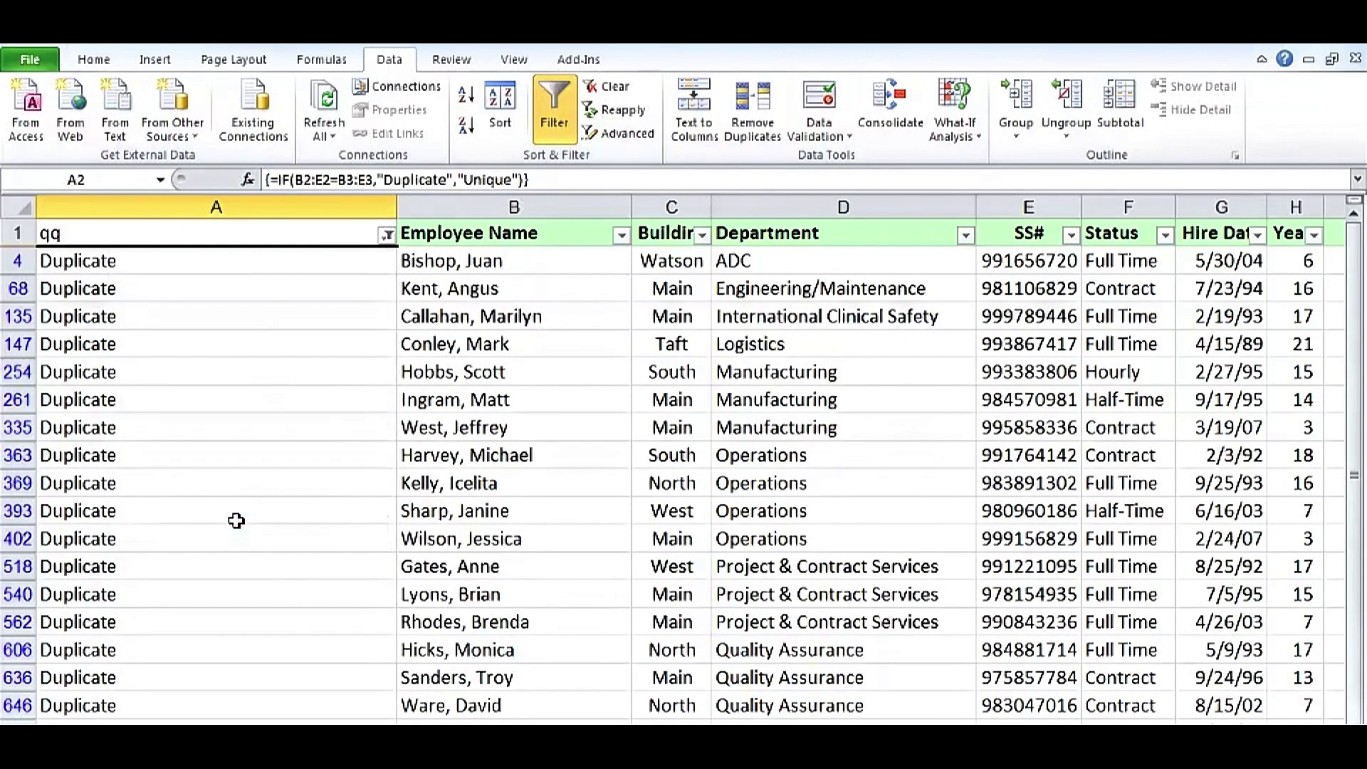
{"action": "scroll", "coordinate": [236, 520], "scroll_direction": "down", "scroll_amount": 2}
{"action": "scroll", "coordinate": [237, 520], "scroll_direction": "down", "scroll_amount": 1}
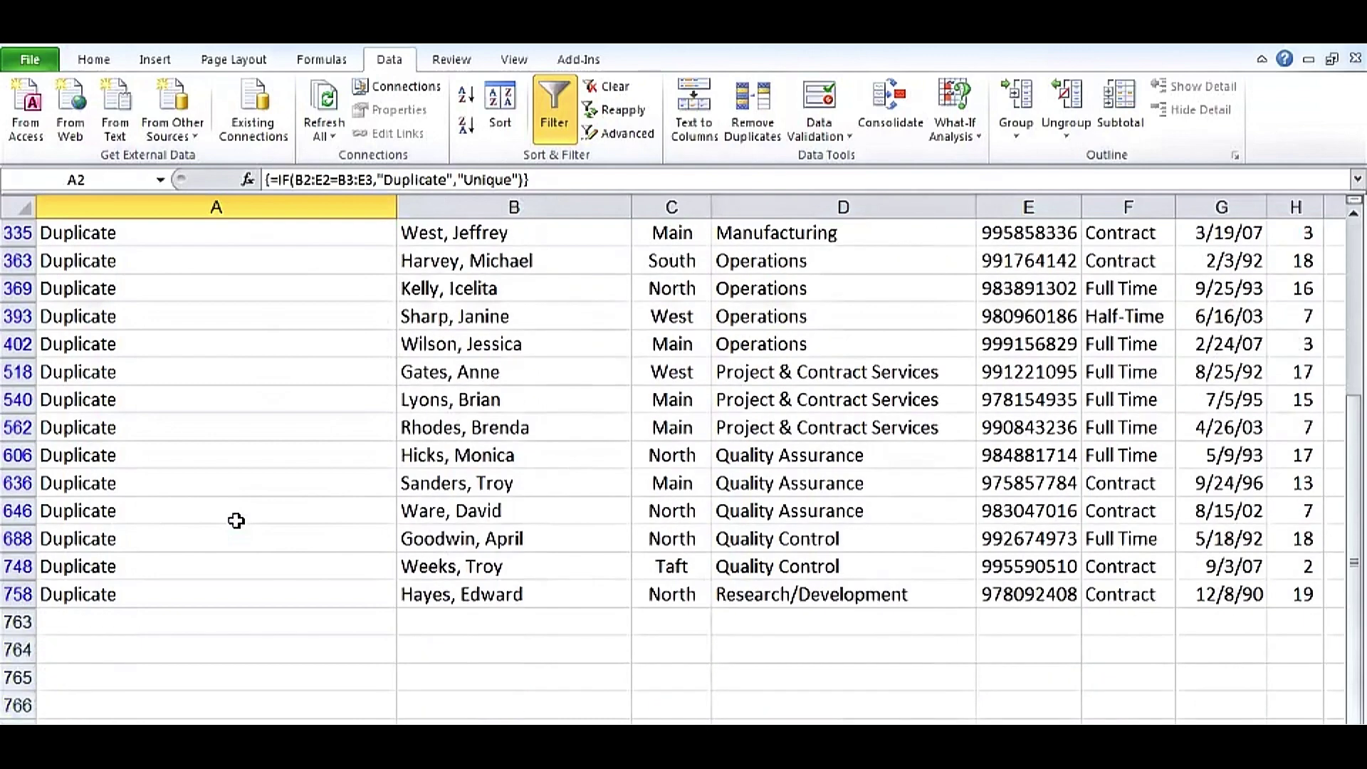
{"action": "scroll", "coordinate": [236, 520], "scroll_direction": "up", "scroll_amount": 2}
{"action": "scroll", "coordinate": [237, 521], "scroll_direction": "up", "scroll_amount": 1}
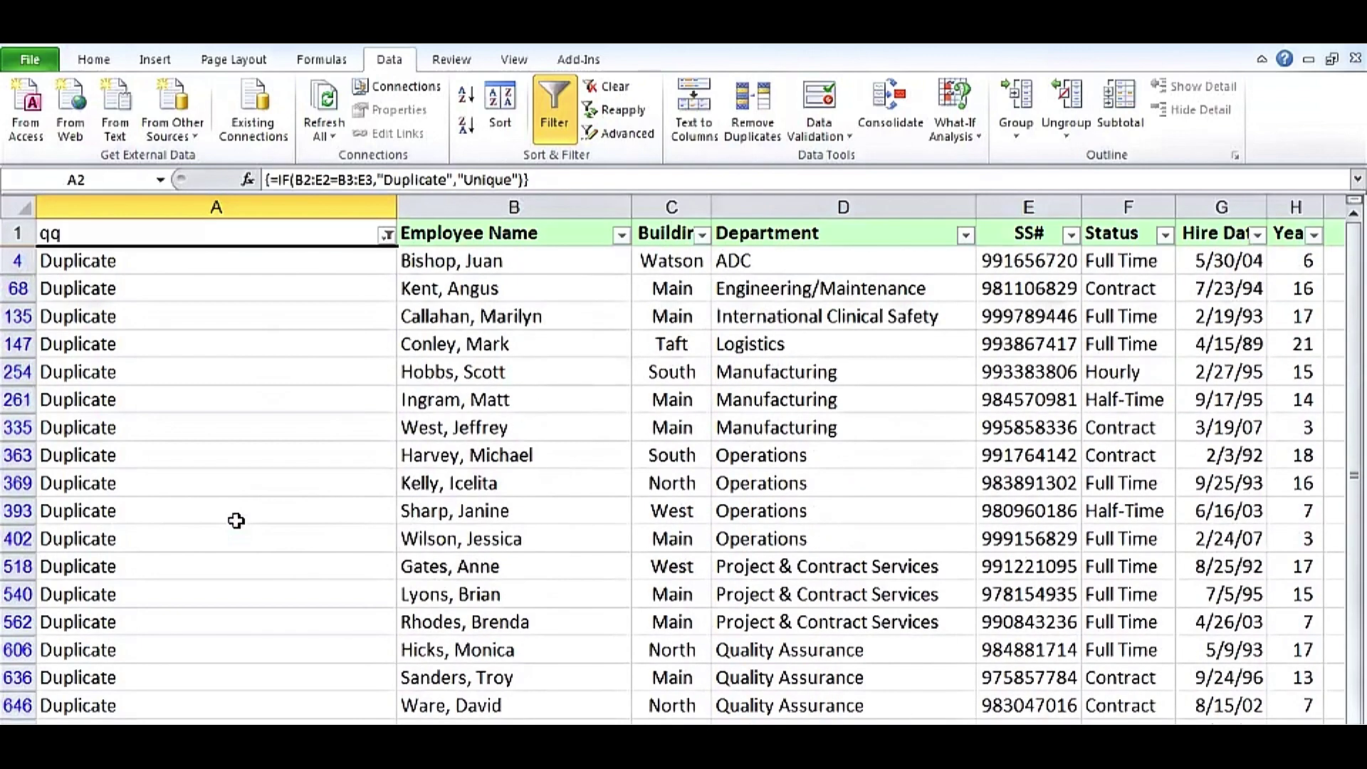
{"action": "scroll", "coordinate": [236, 520], "scroll_direction": "down", "scroll_amount": 1}
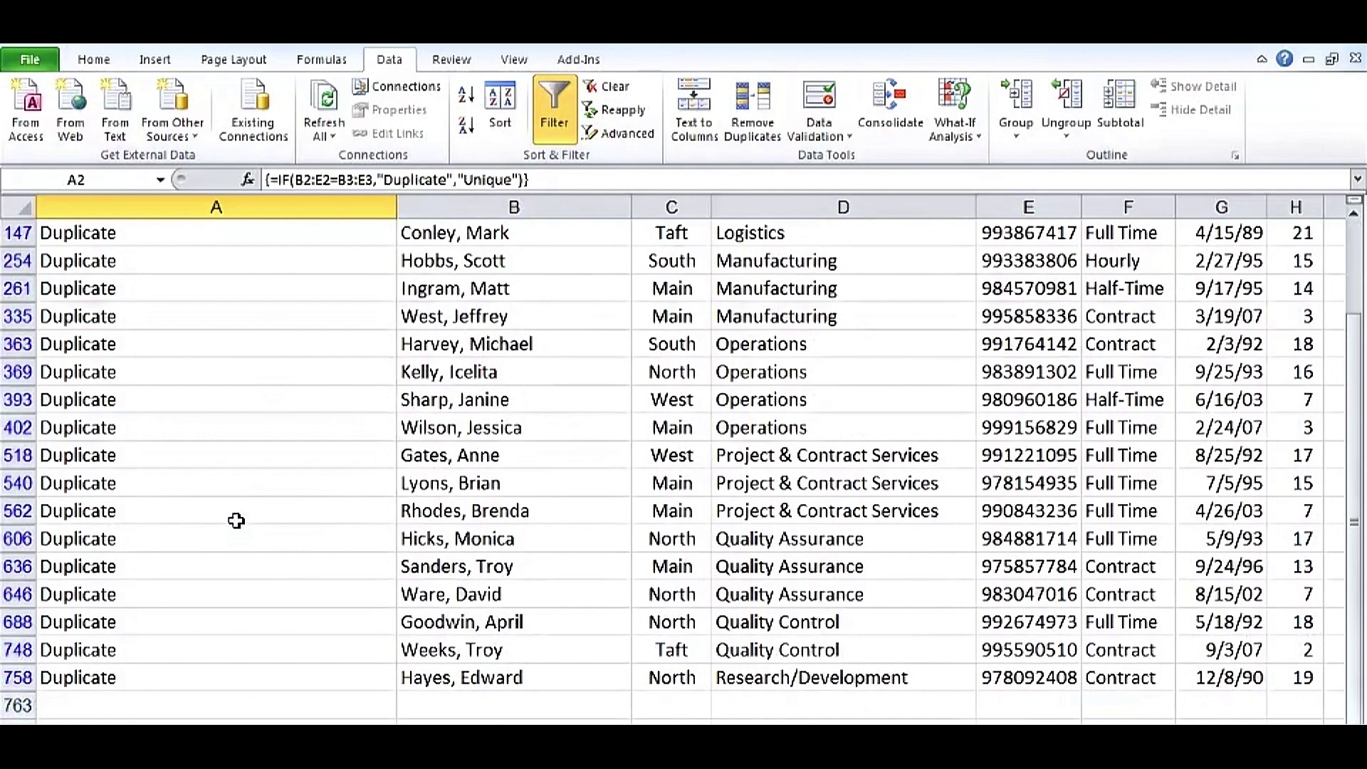
{"action": "scroll", "coordinate": [235, 521], "scroll_direction": "up", "scroll_amount": 1}
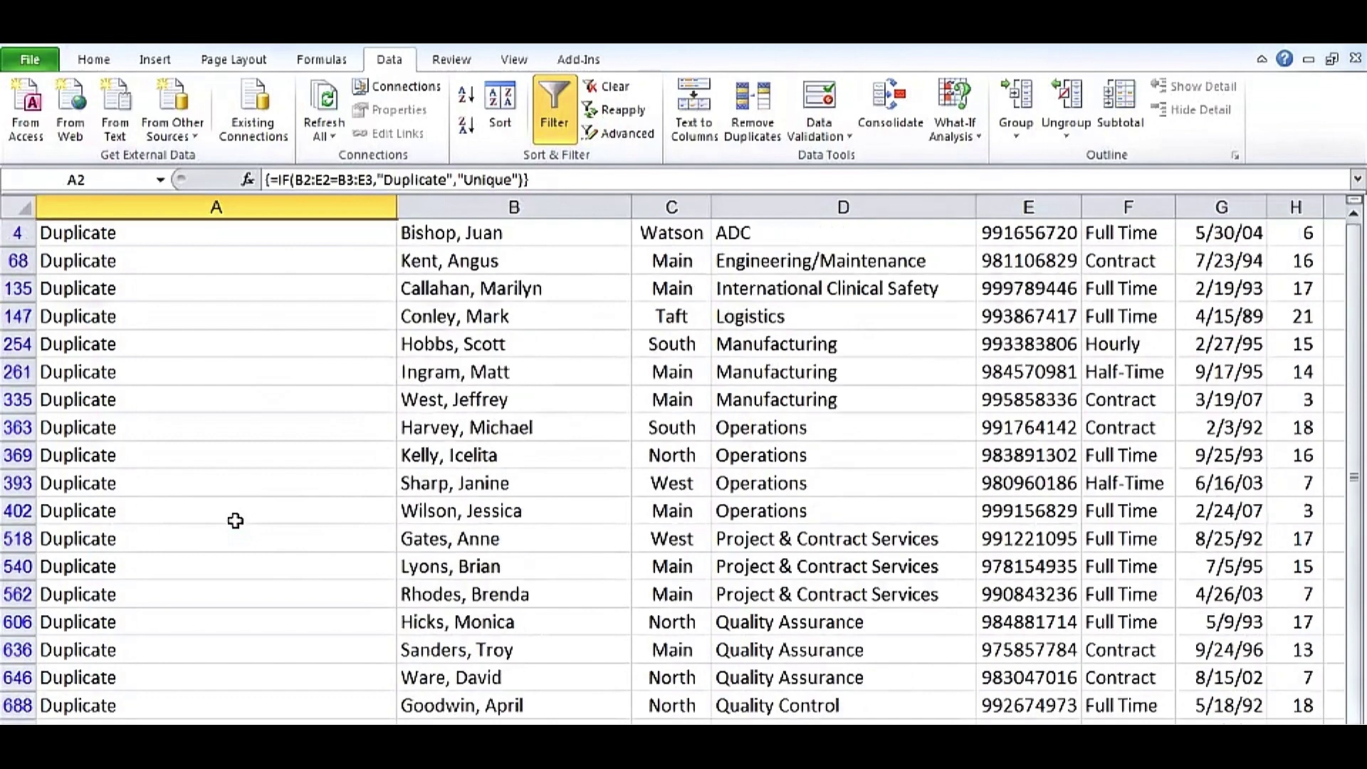
{"action": "scroll", "coordinate": [236, 520], "scroll_direction": "up", "scroll_amount": 1}
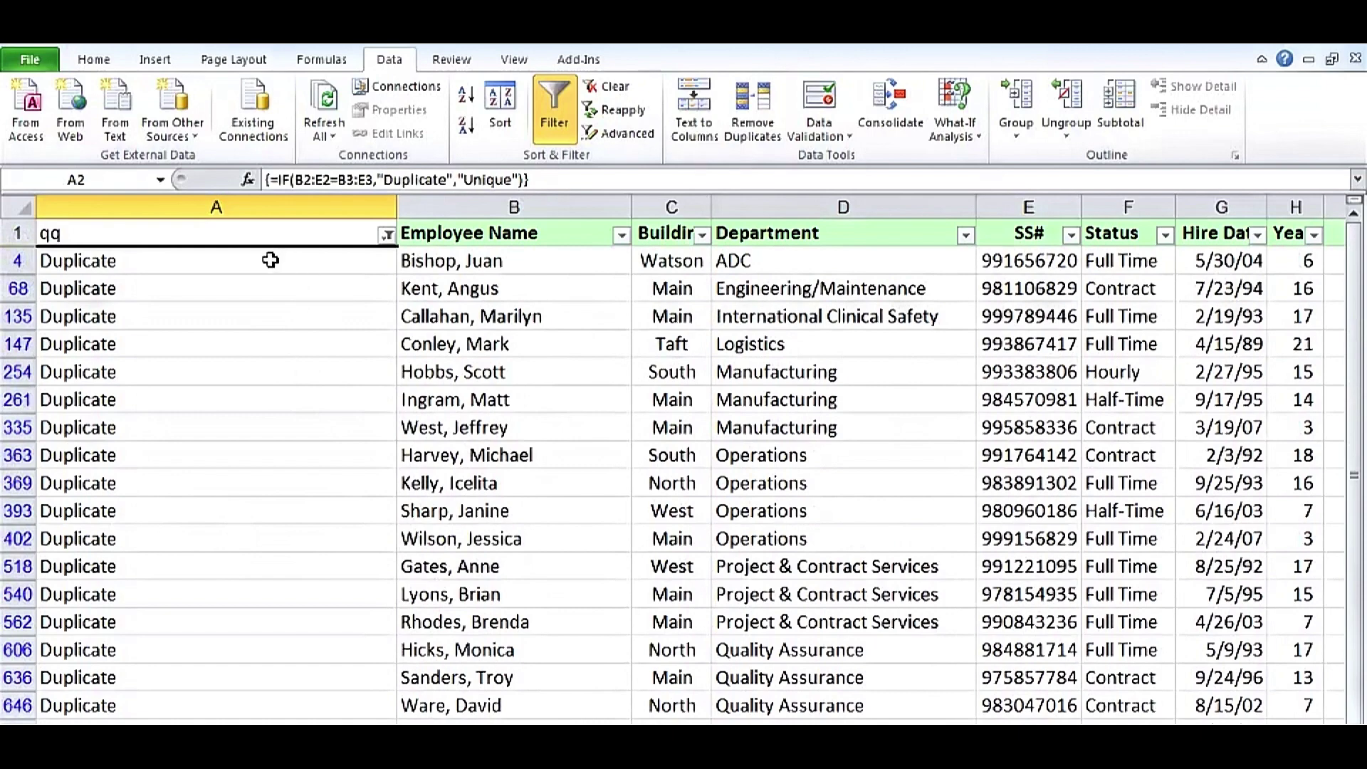
{"action": "left_click", "coordinate": [271, 260]}
{"action": "double_click", "coordinate": [270, 260]}
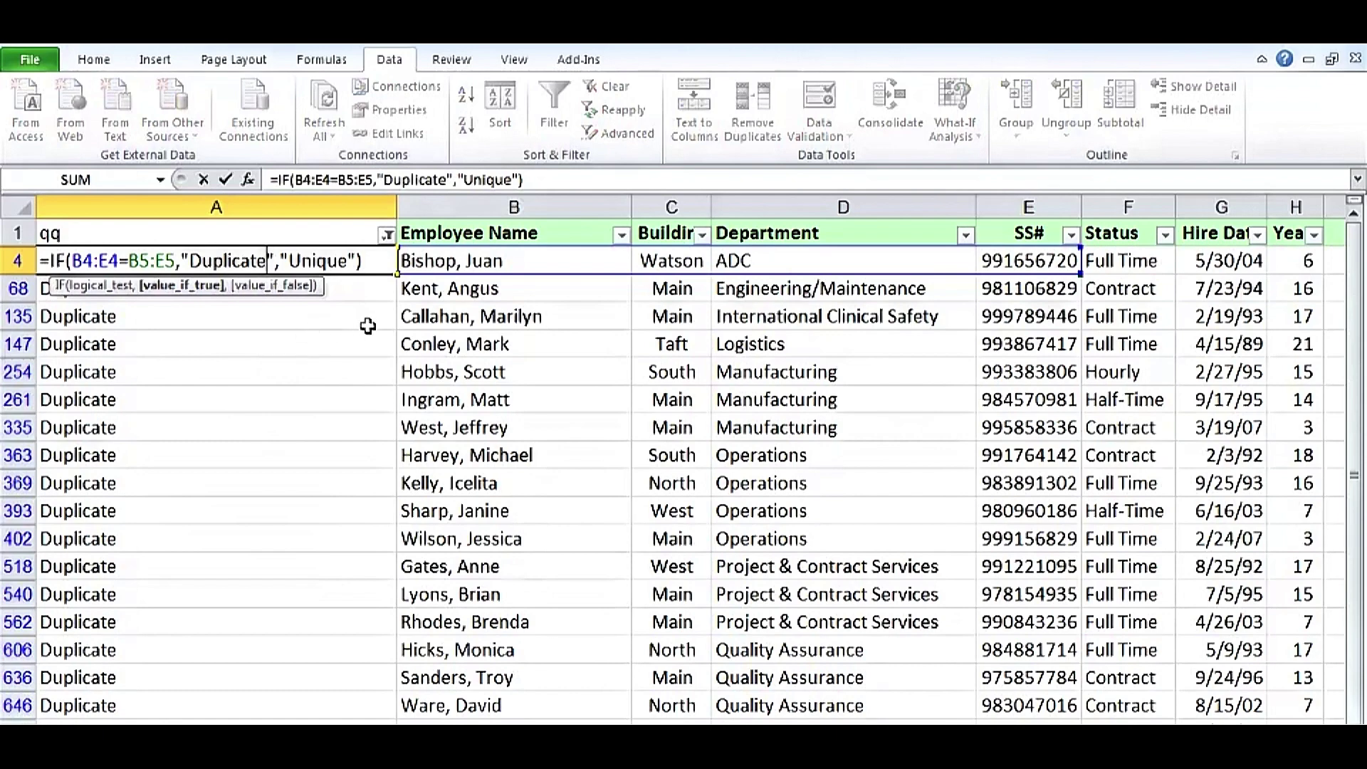
{"action": "key", "text": "ctrl+shift+Return"}
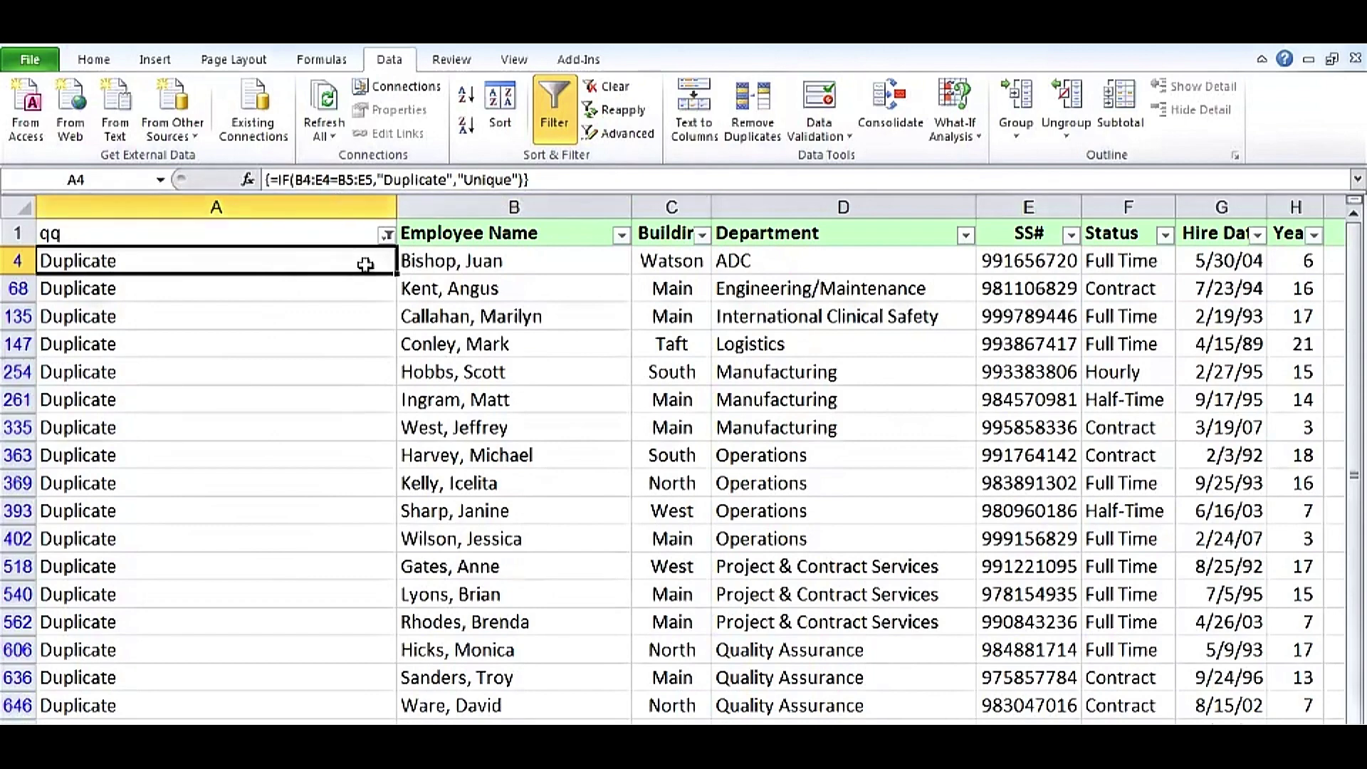
- Turn off the Data filter, then review A4's Duplicate flag, B7, and A2's array formula
{"action": "left_click", "coordinate": [363, 309]}
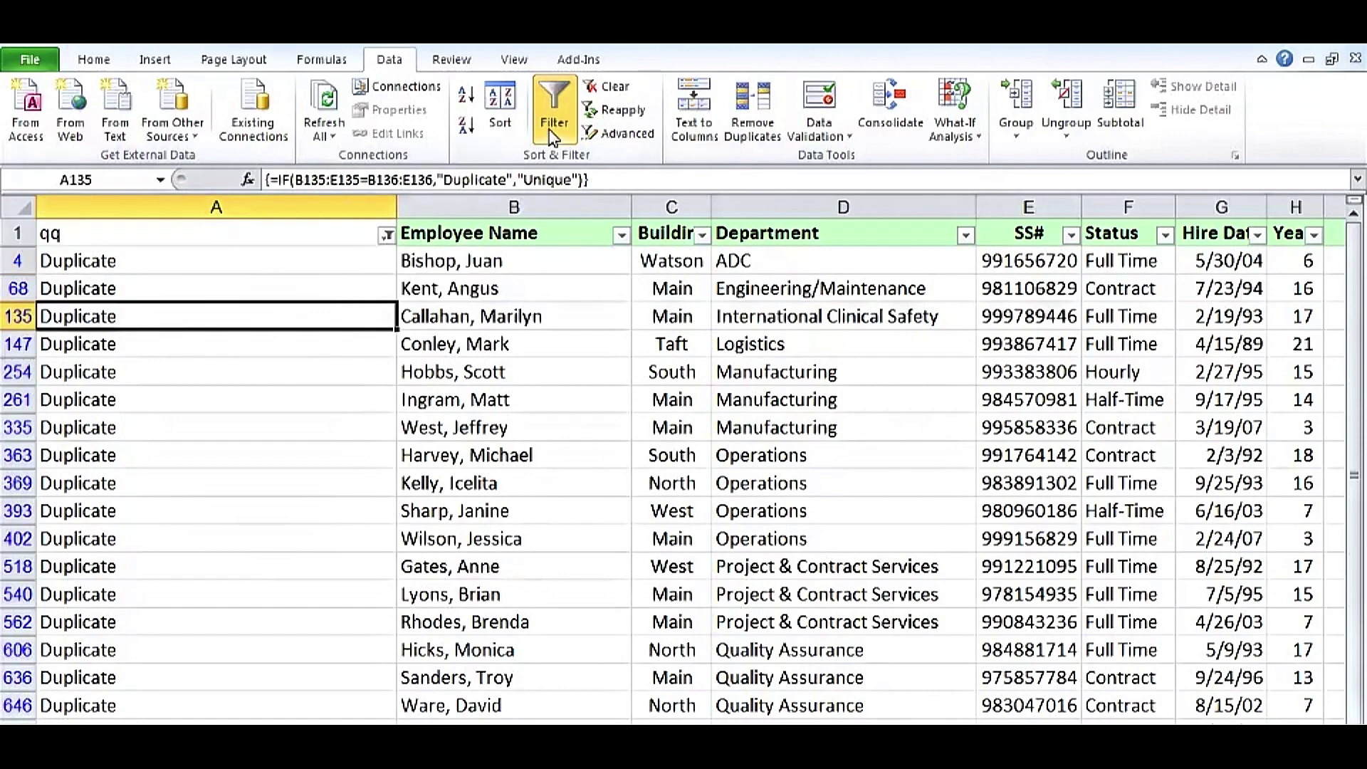
{"action": "left_click", "coordinate": [554, 132]}
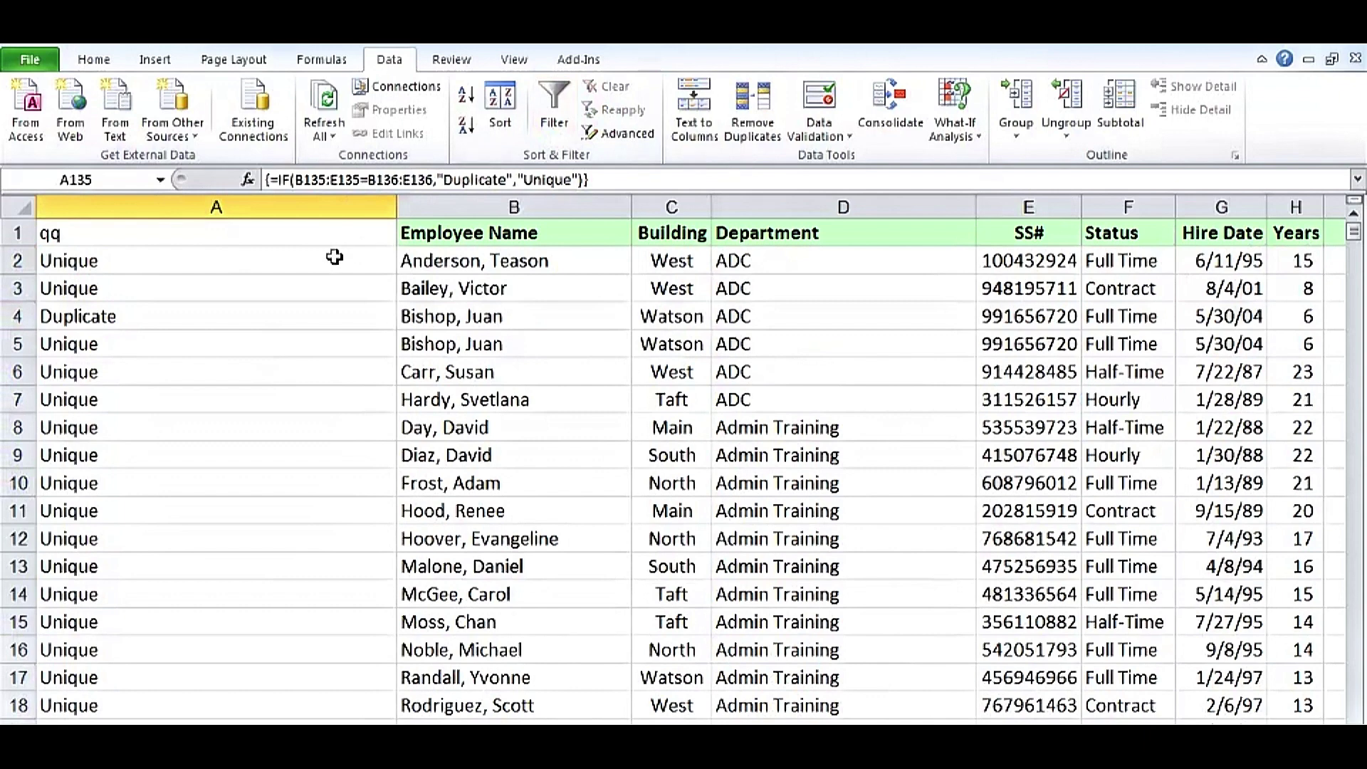
{"action": "left_click", "coordinate": [351, 316]}
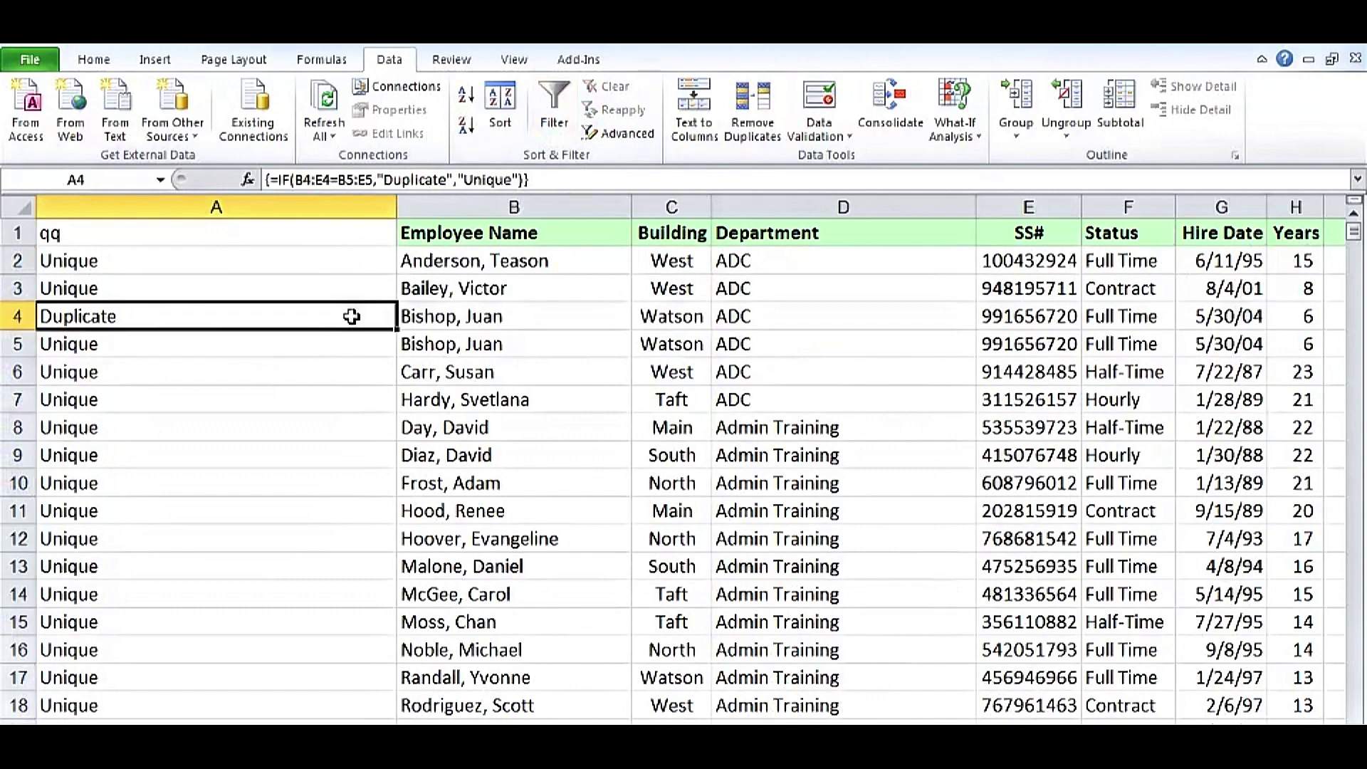
{"action": "left_click", "coordinate": [437, 400]}
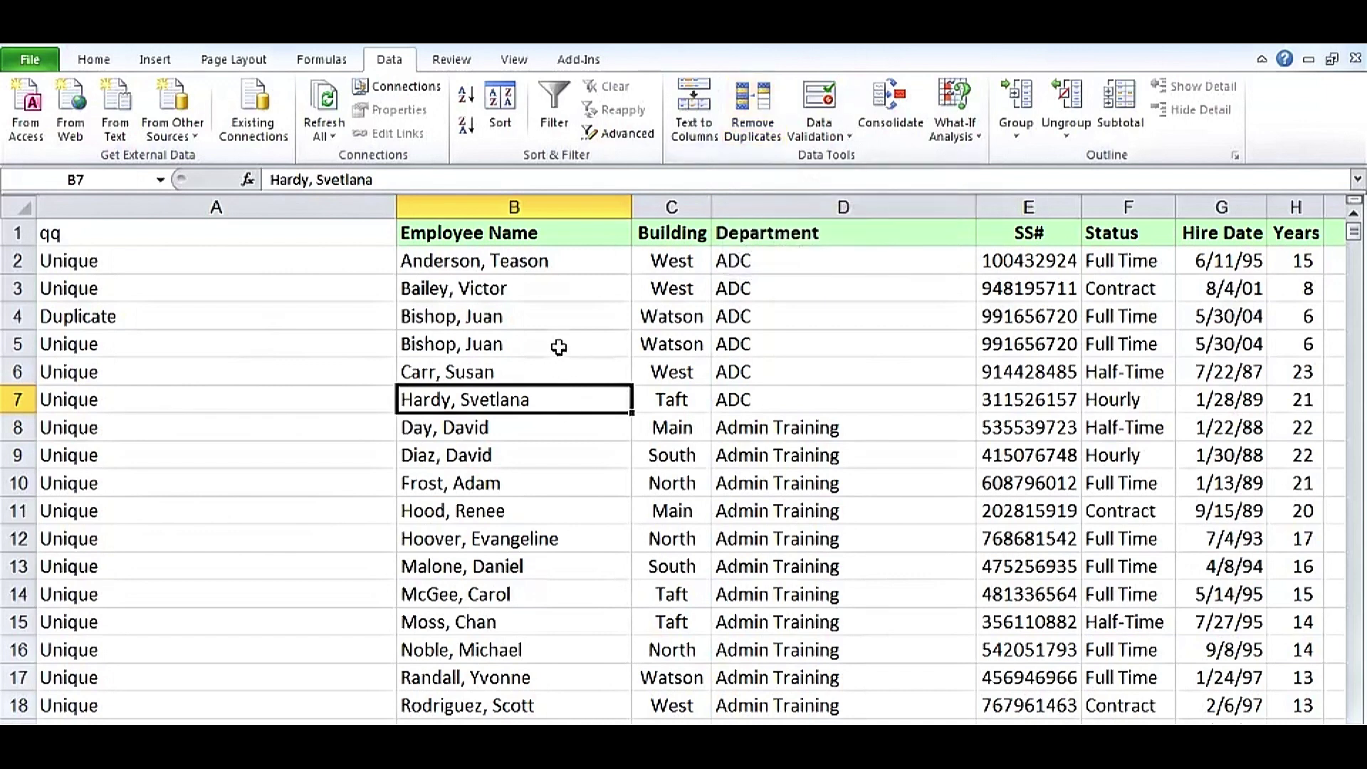
{"action": "left_click", "coordinate": [276, 261]}
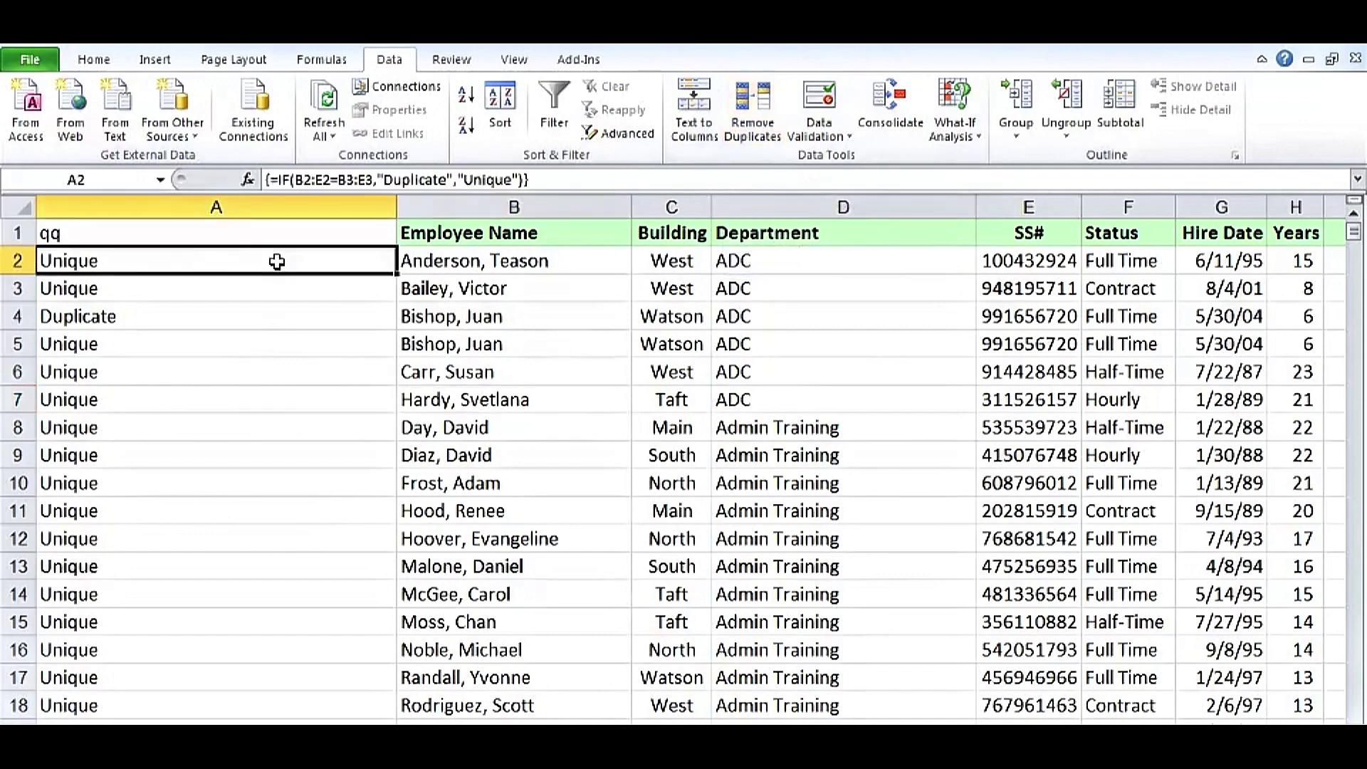